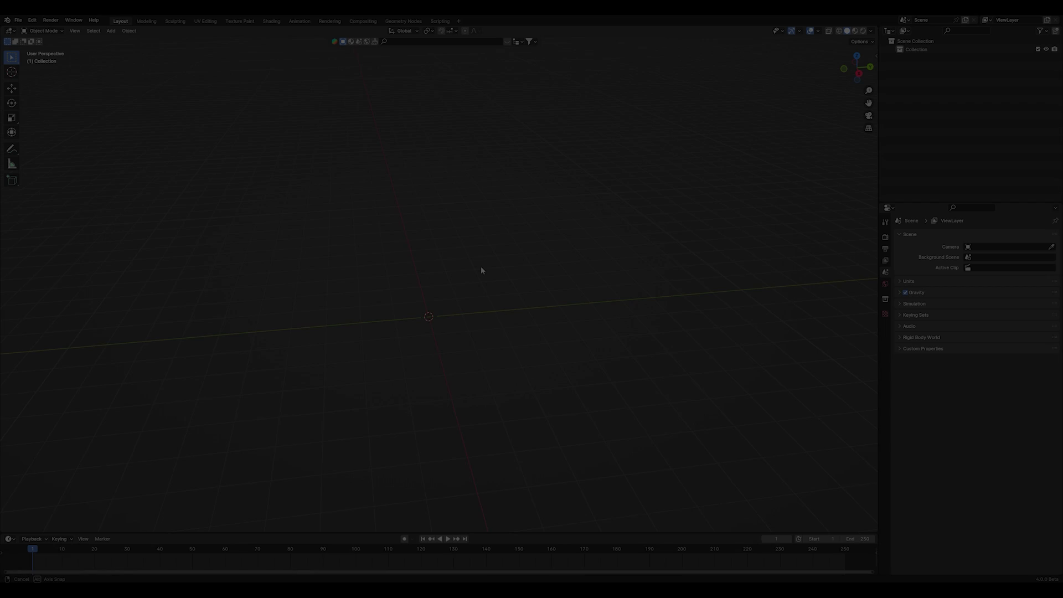
Add a NURBS path and raise it along Z above the origin
{"action": "key", "text": "shift+a"}
{"action": "mouse_move", "coordinate": [466, 273]}
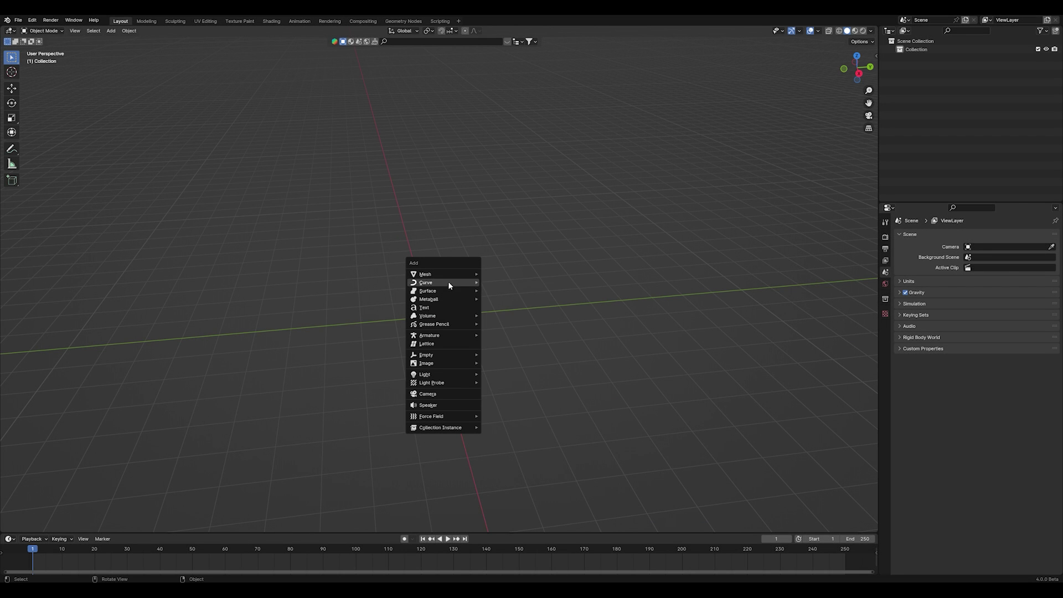
{"action": "left_click", "coordinate": [504, 317]}
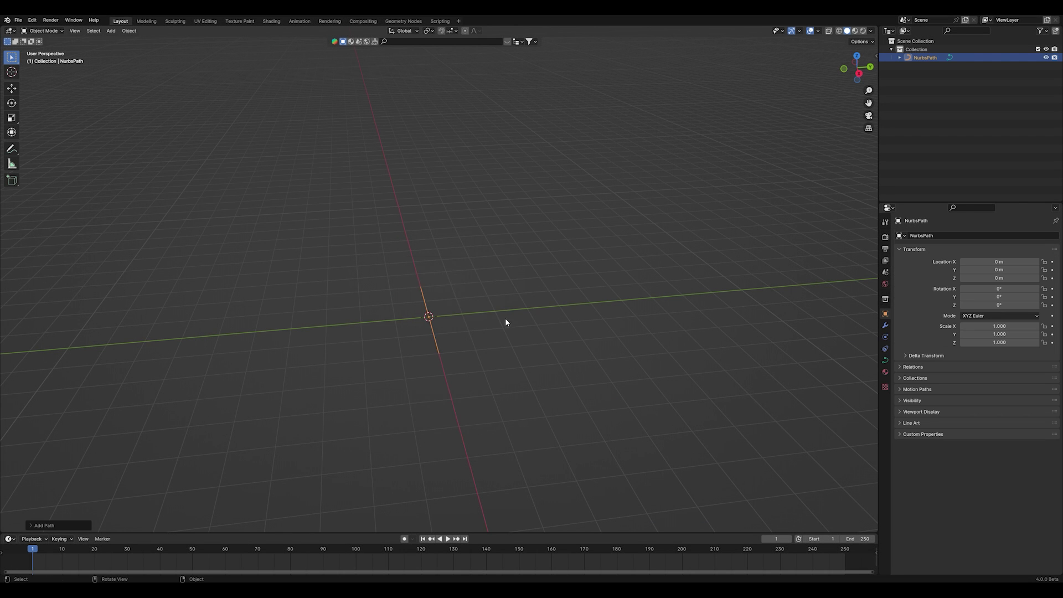
{"action": "middle_click_drag", "start_coordinate": [504, 318], "coordinate": [598, 322]}
{"action": "key", "text": "g"}
{"action": "key", "text": "z"}
{"action": "left_click", "coordinate": [510, 237]}
Add a wide ground plane beneath the path and enable Collision on it
{"action": "key", "text": "Tab"}
{"action": "key", "text": "Tab"}
{"action": "right_click", "coordinate": [529, 235]}
{"action": "left_click", "coordinate": [530, 234]}
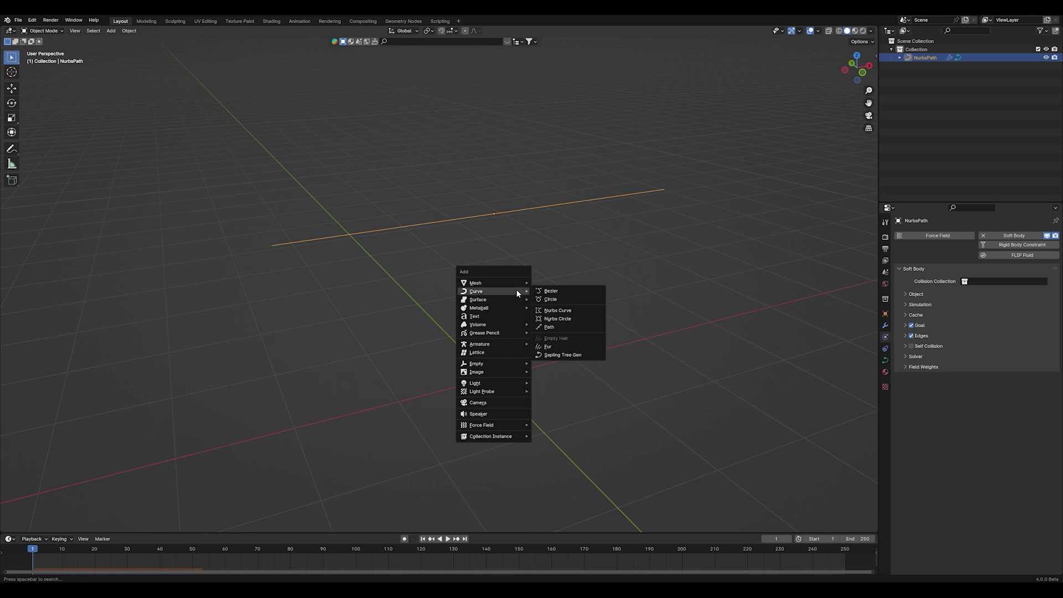
{"action": "mouse_move", "coordinate": [518, 283]}
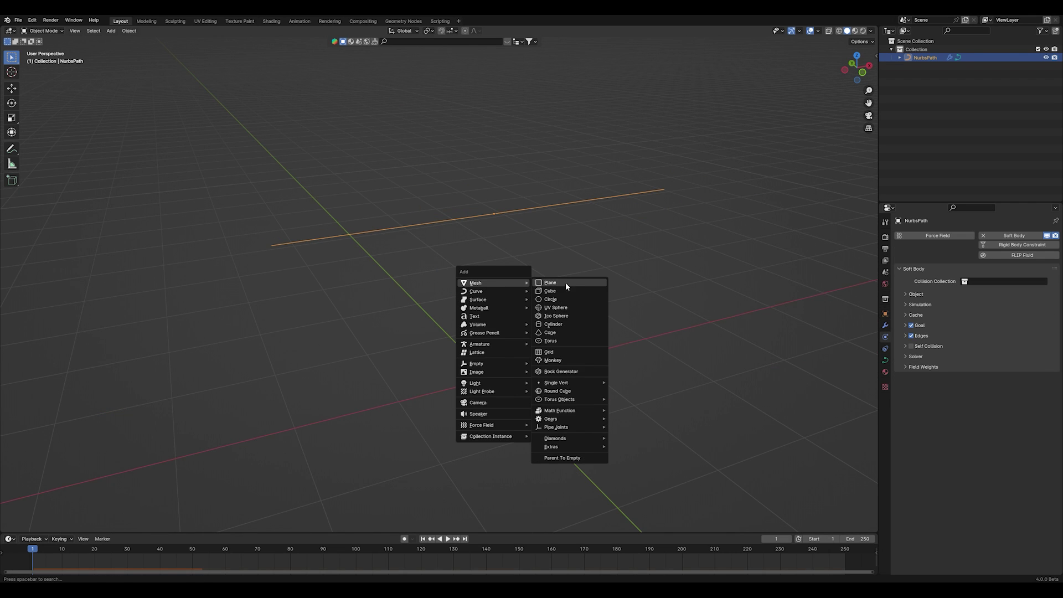
{"action": "left_click", "coordinate": [566, 283]}
{"action": "key", "text": "s"}
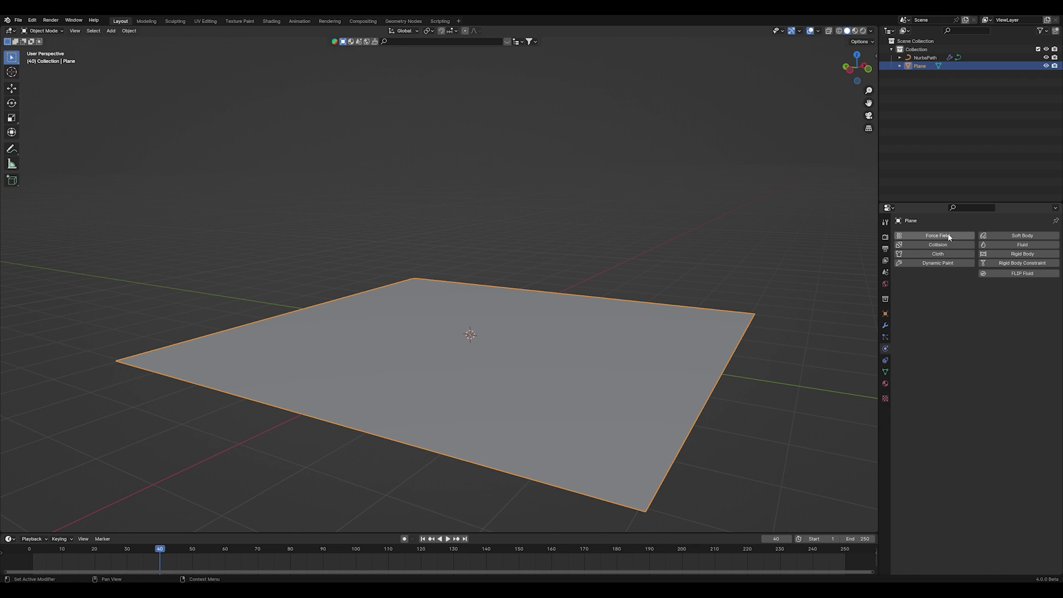
{"action": "left_click", "coordinate": [935, 245]}
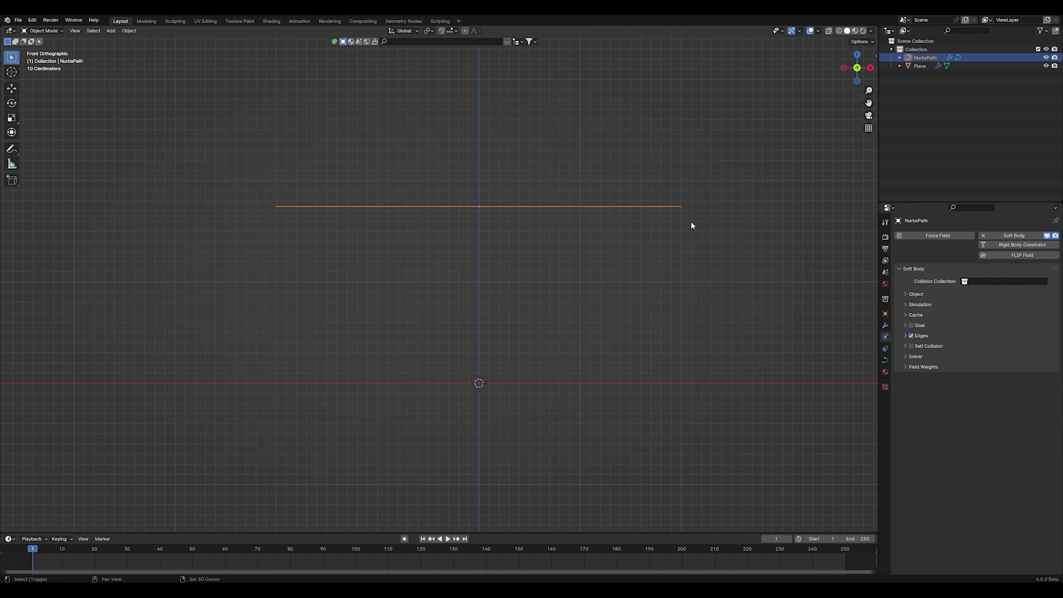
Duplicate the path into four strands and join them into one object with Ctrl+J
{"action": "key", "text": "shift+d"}
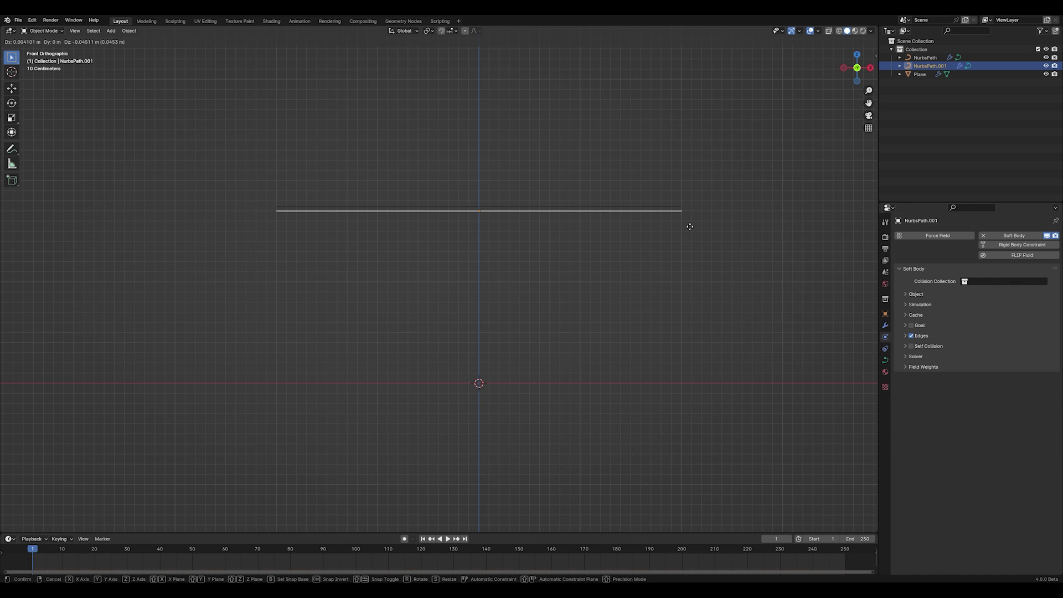
{"action": "key", "text": "shift+d"}
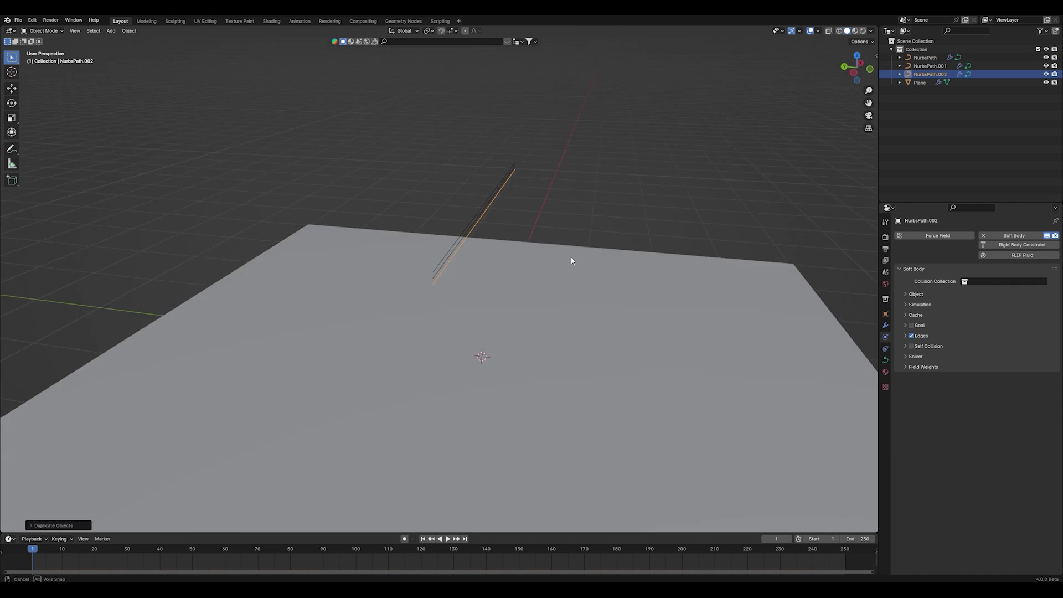
{"action": "middle_click_drag", "start_coordinate": [572, 261], "coordinate": [527, 256]}
{"action": "key", "text": "shift+d"}
{"action": "key", "text": "z"}
{"action": "left_click", "coordinate": [534, 209]}
{"action": "middle_click_drag", "start_coordinate": [535, 209], "coordinate": [540, 175]}
{"action": "left_click", "coordinate": [501, 199]}
{"action": "left_click_drag", "start_coordinate": [540, 175], "coordinate": [461, 243]}
{"action": "key", "text": "ctrl+j"}
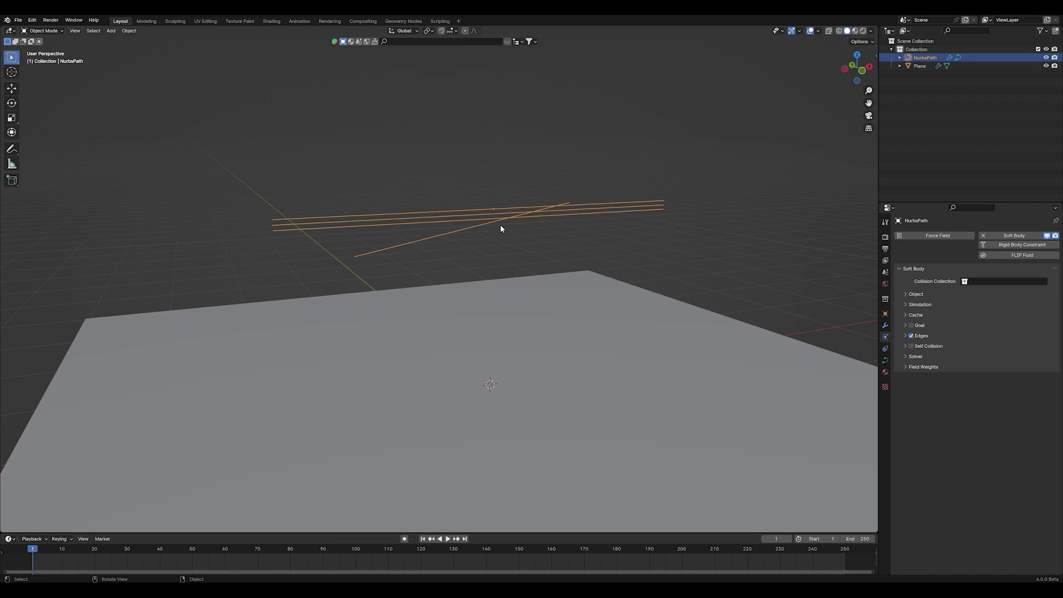
Convert the joined strands to a mesh, enable Soft Body physics, and play the simulation
{"action": "right_click", "coordinate": [500, 228]}
{"action": "mouse_move", "coordinate": [486, 273]}
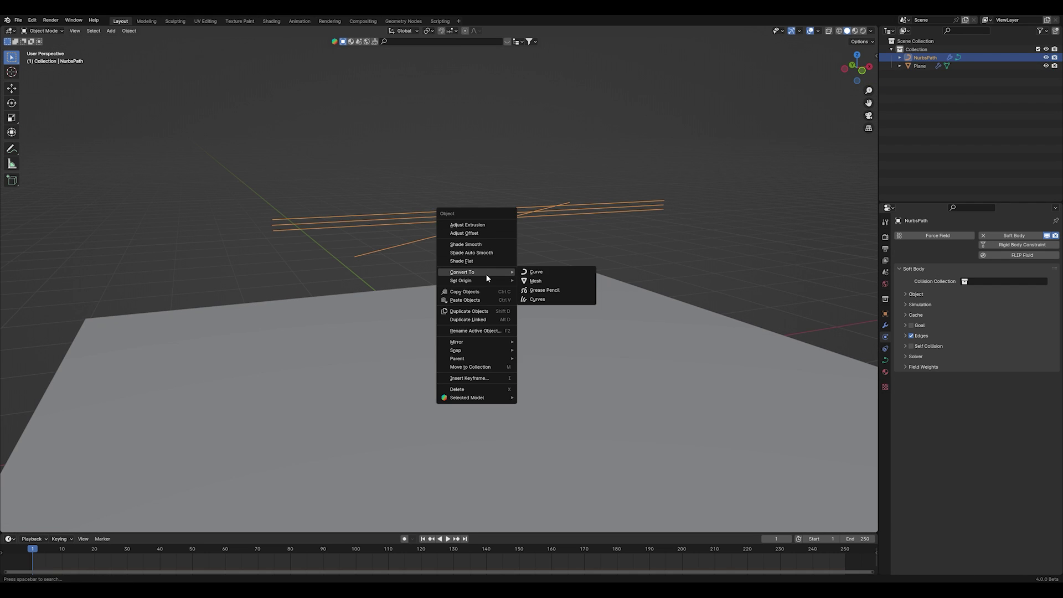
{"action": "left_click", "coordinate": [536, 281]}
{"action": "key", "text": "Tab"}
{"action": "mouse_move", "coordinate": [527, 230]}
{"action": "middle_mouse_down"}
{"action": "mouse_move", "coordinate": [498, 245]}
{"action": "mouse_move", "coordinate": [510, 209]}
{"action": "mouse_move", "coordinate": [529, 225]}
{"action": "middle_mouse_up"}
{"action": "key", "text": "Tab"}
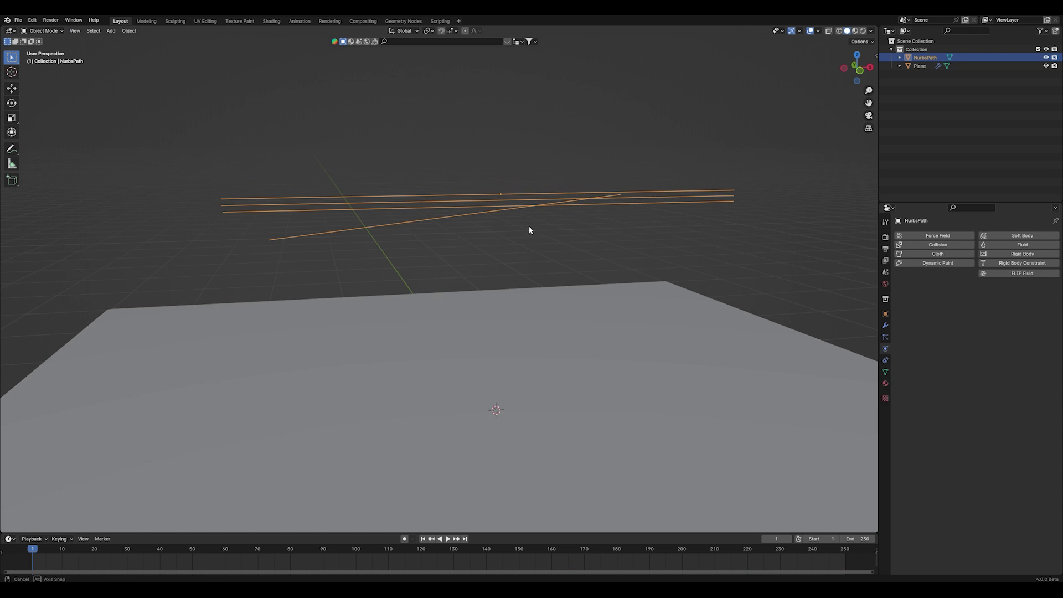
{"action": "left_click", "coordinate": [1023, 236]}
{"action": "key", "text": "space"}
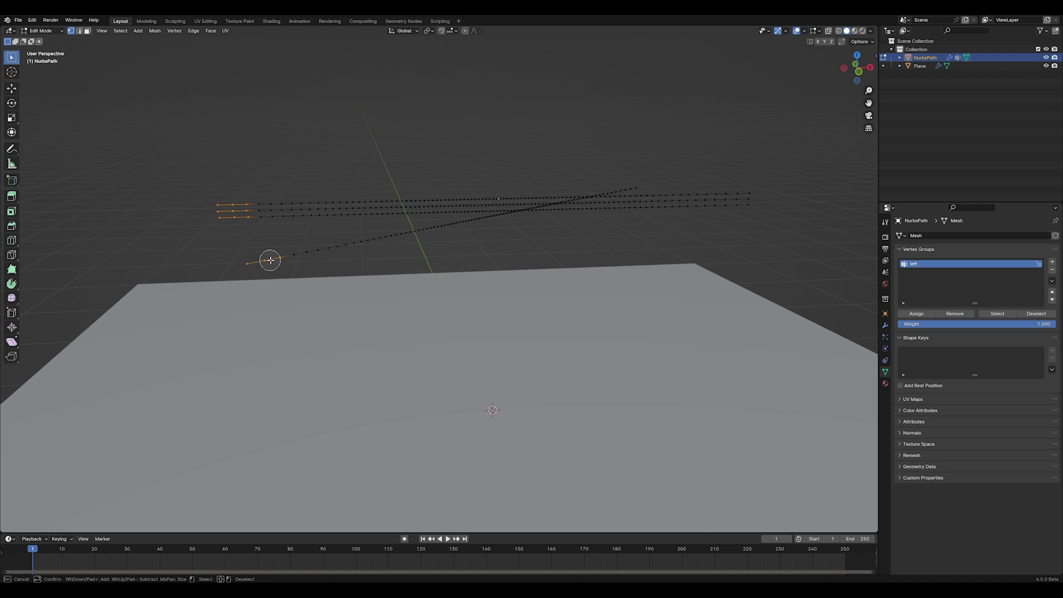
Select the strand end vertices and add a vertex group named 'right'
{"action": "right_click", "coordinate": [271, 260]}
{"action": "key", "text": "Tab"}
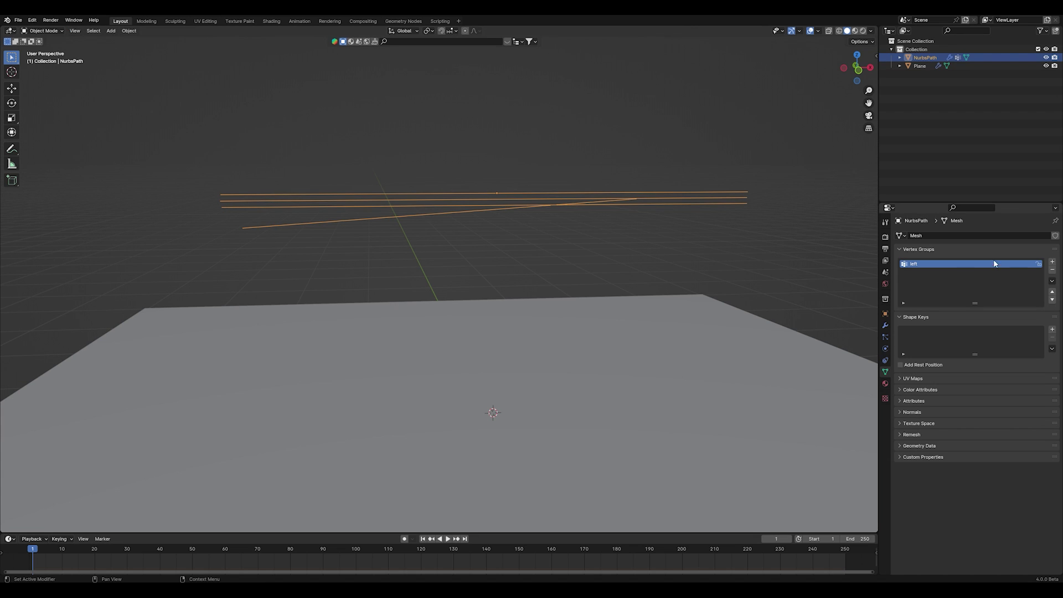
{"action": "left_click", "coordinate": [1051, 263]}
{"action": "double_click", "coordinate": [941, 272]}
{"action": "type", "text": "right"}
{"action": "key", "text": "Return"}
Select more end vertices, add a third vertex group, and assign them to 'all'
{"action": "key", "text": "Tab"}
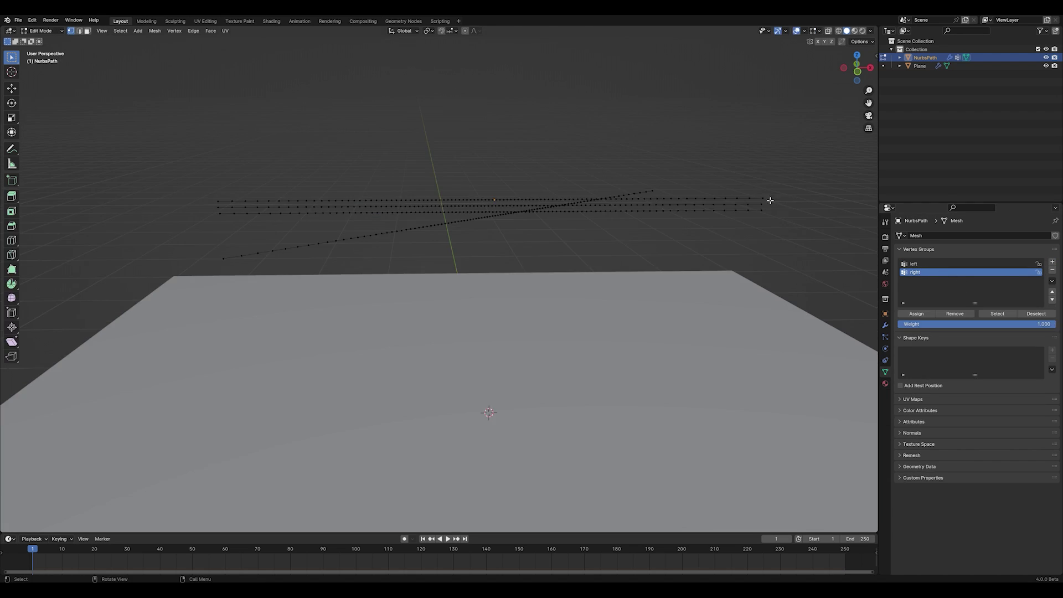
{"action": "key", "text": "c"}
{"action": "middle_click_drag", "start_coordinate": [744, 198], "coordinate": [745, 230]}
{"action": "key", "text": "Escape"}
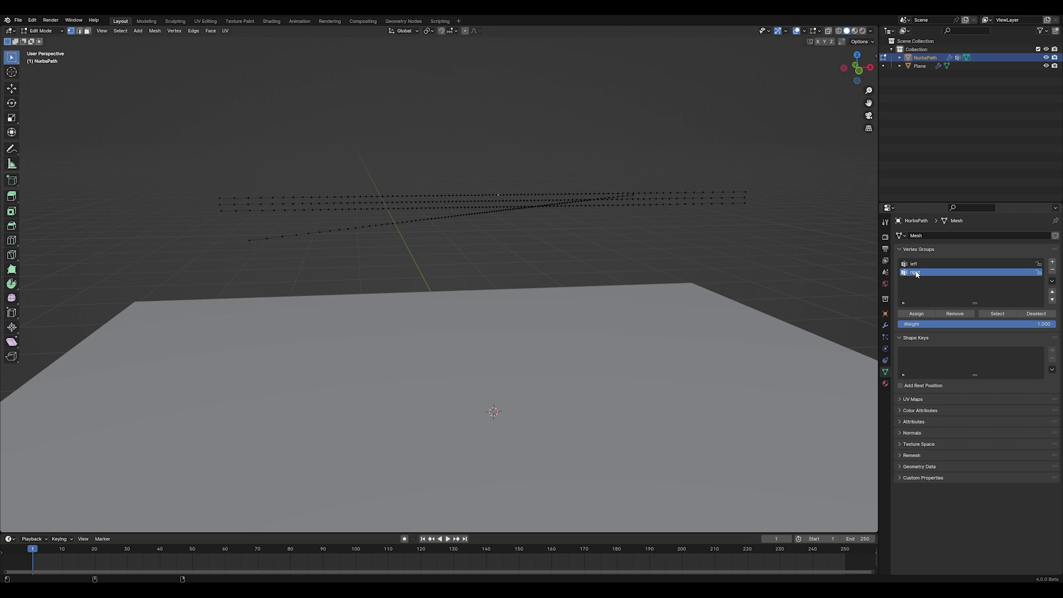
{"action": "left_click", "coordinate": [919, 264]}
{"action": "left_click", "coordinate": [923, 272]}
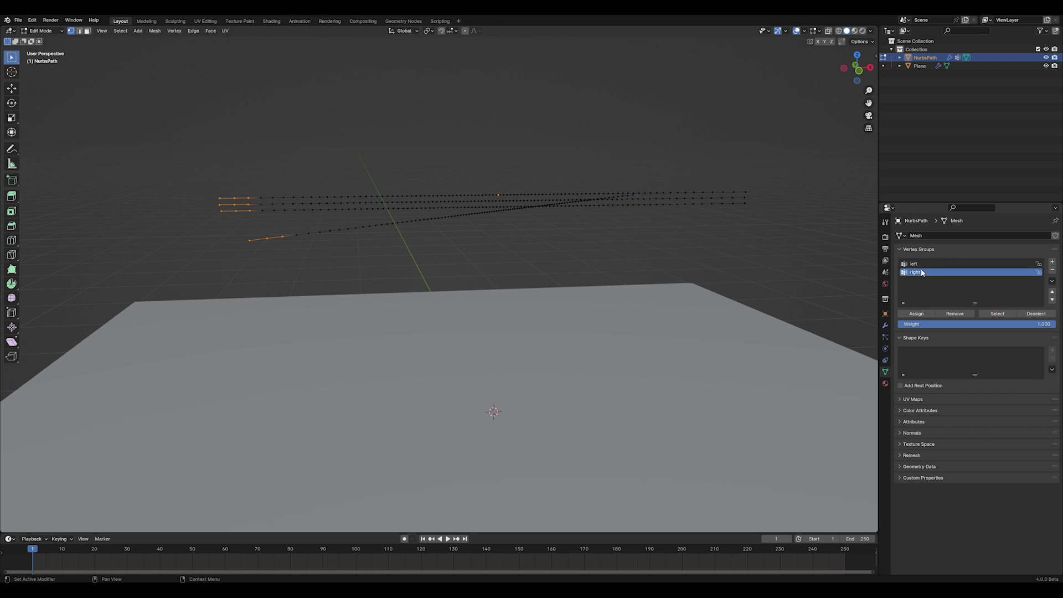
{"action": "mouse_move", "coordinate": [637, 249]}
{"action": "middle_mouse_down"}
{"action": "mouse_move", "coordinate": [612, 237]}
{"action": "mouse_move", "coordinate": [654, 254]}
{"action": "middle_mouse_up"}
{"action": "left_click", "coordinate": [1052, 263]}
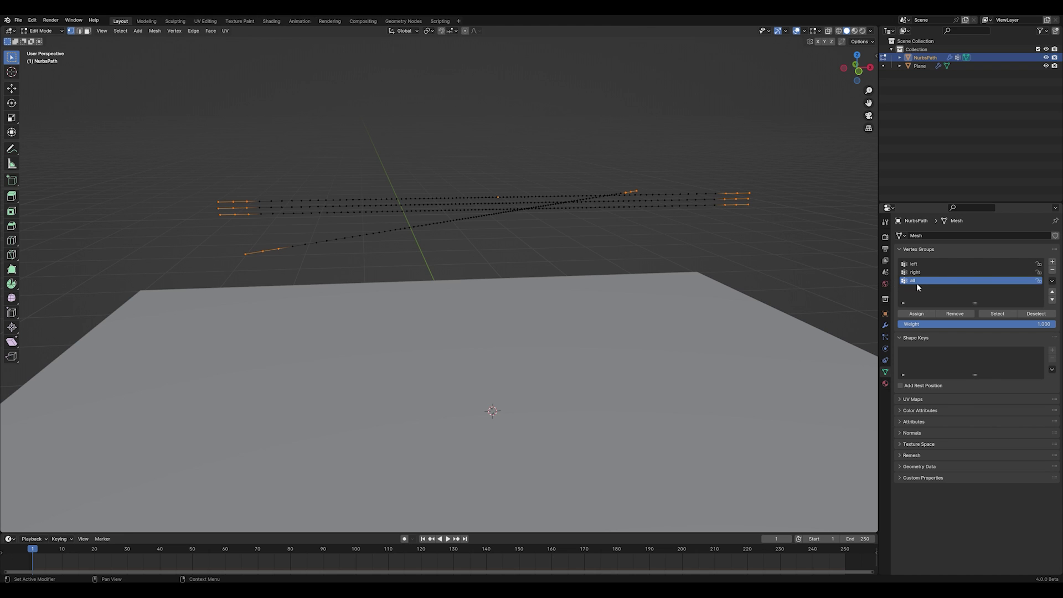
{"action": "left_click", "coordinate": [921, 315]}
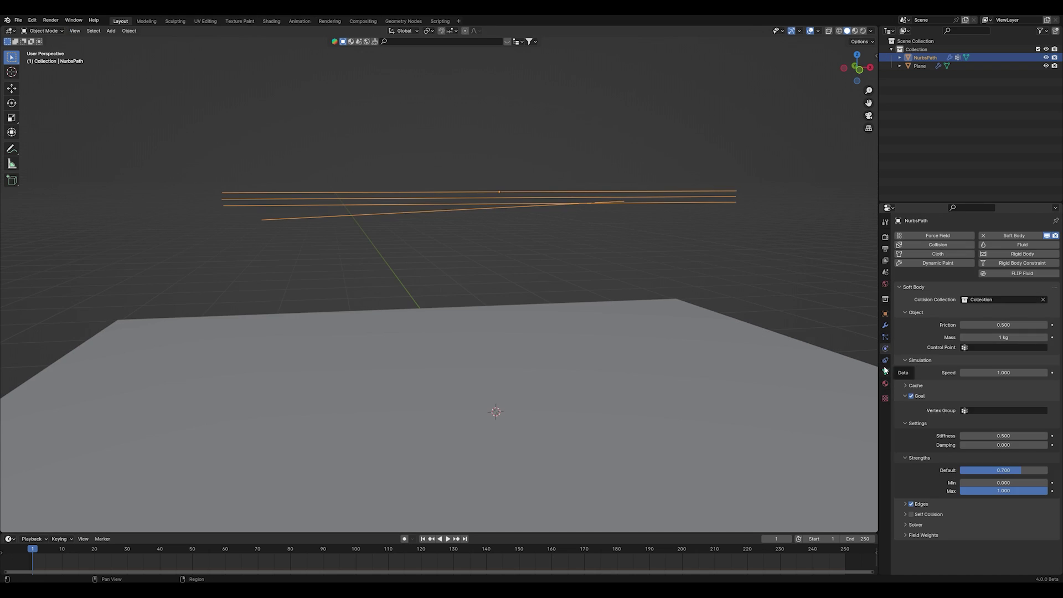
Set the soft body Goal vertex group to 'all' and play the simulation
{"action": "left_click", "coordinate": [981, 411]}
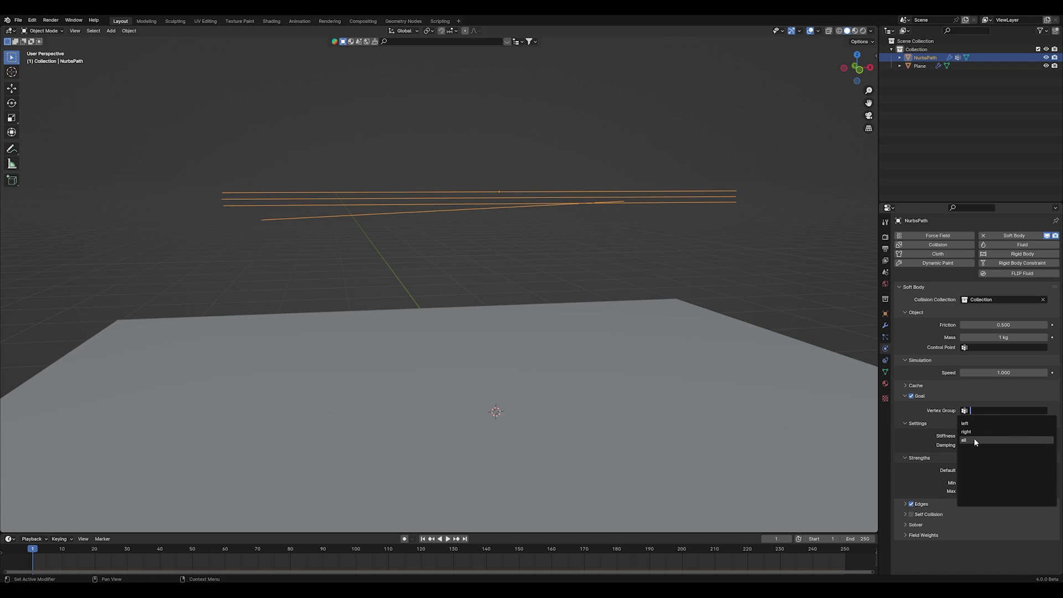
{"action": "left_click", "coordinate": [976, 441]}
{"action": "key", "text": "space"}
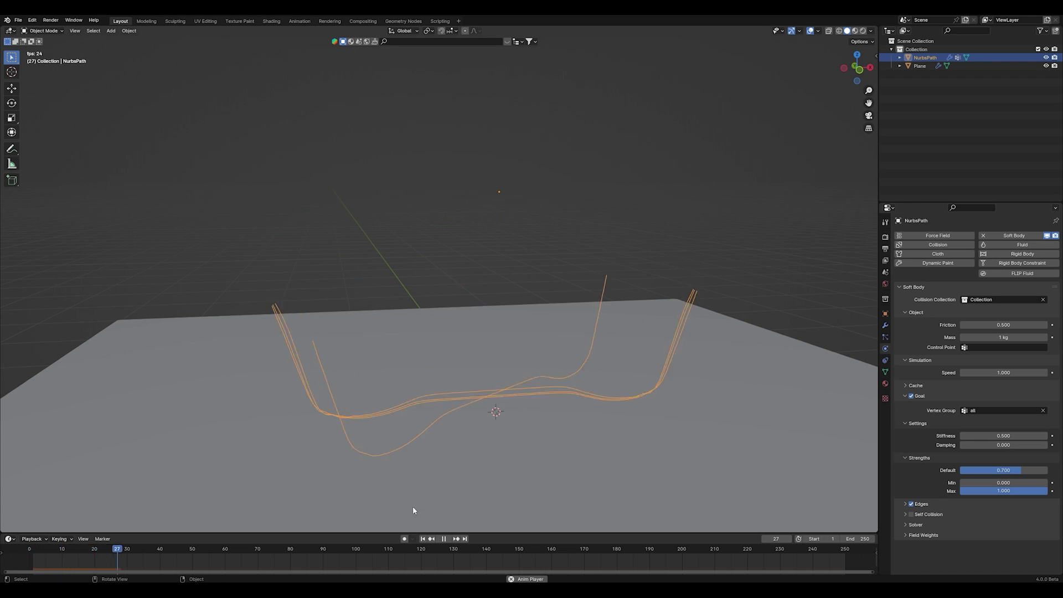
{"action": "middle_click_drag", "start_coordinate": [431, 502], "coordinate": [572, 137]}
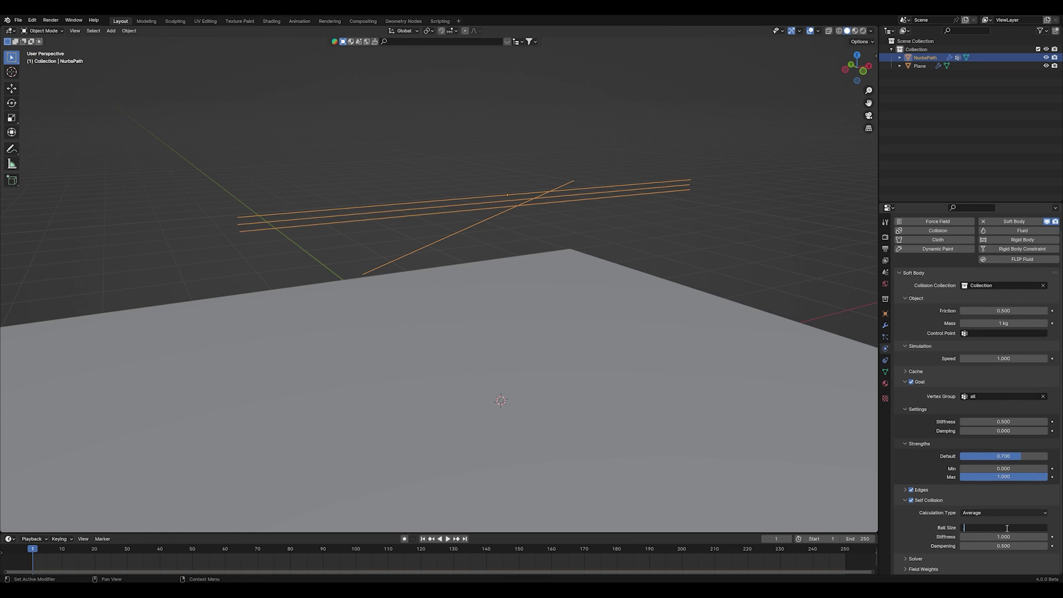
Set self-collision ball size 0.6, enable edge stiffness, set goal damping 4, and replay
{"action": "type", "text": ".6"}
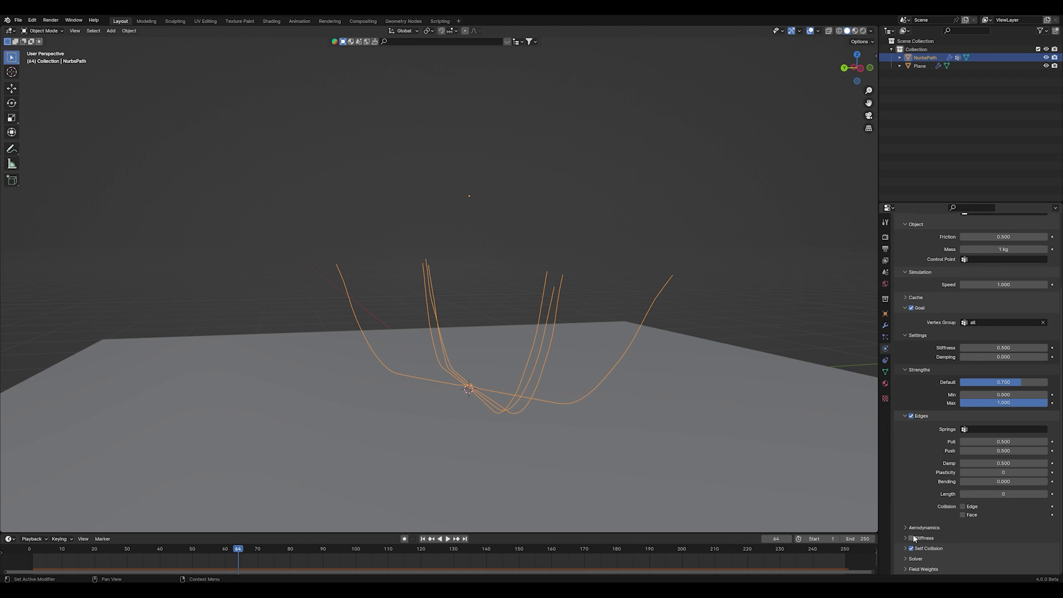
{"action": "left_click", "coordinate": [911, 538]}
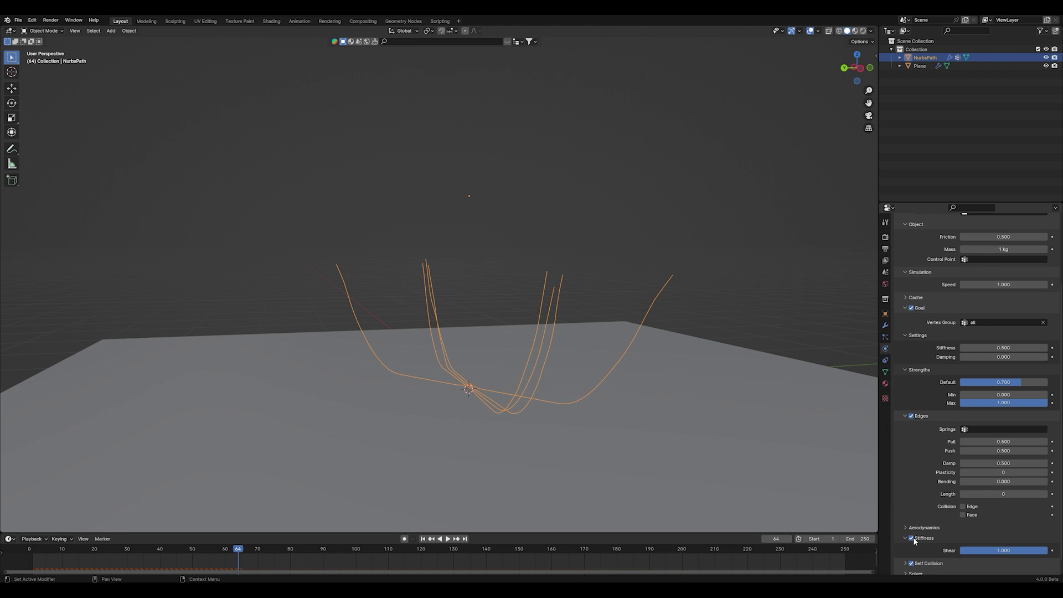
{"action": "left_click", "coordinate": [922, 527]}
{"action": "scroll", "coordinate": [991, 487], "scroll_direction": "down", "scroll_amount": 2}
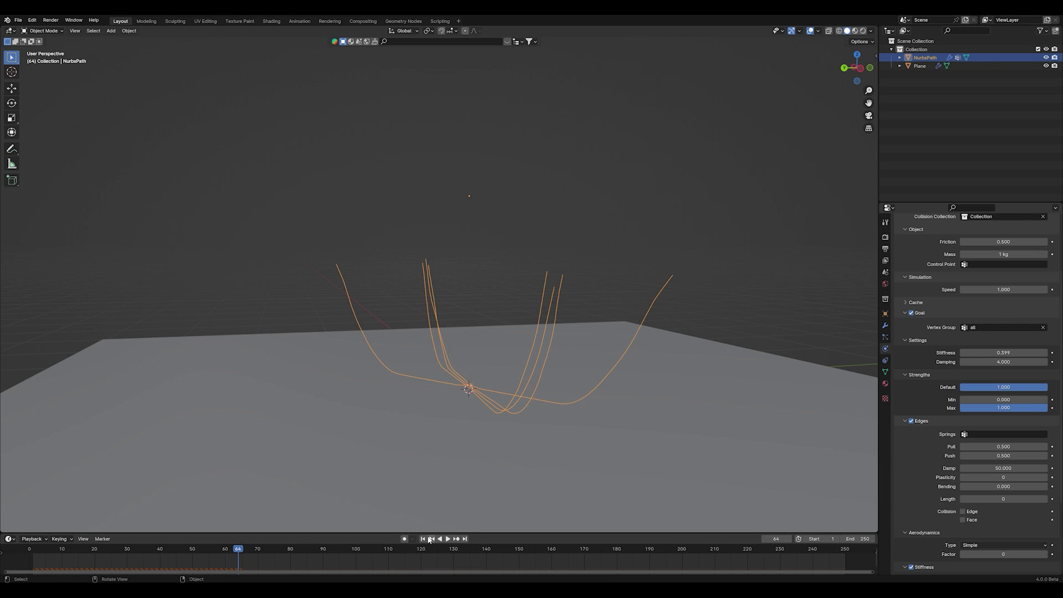
{"action": "left_click", "coordinate": [423, 538]}
{"action": "key", "text": "space"}
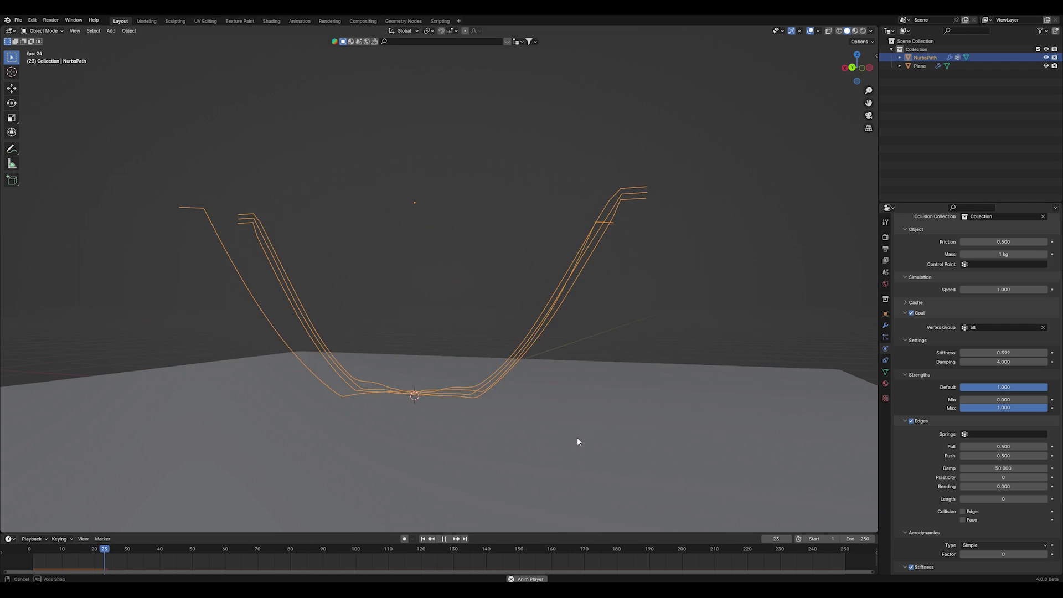
{"action": "middle_click_drag", "start_coordinate": [580, 442], "coordinate": [736, 440]}
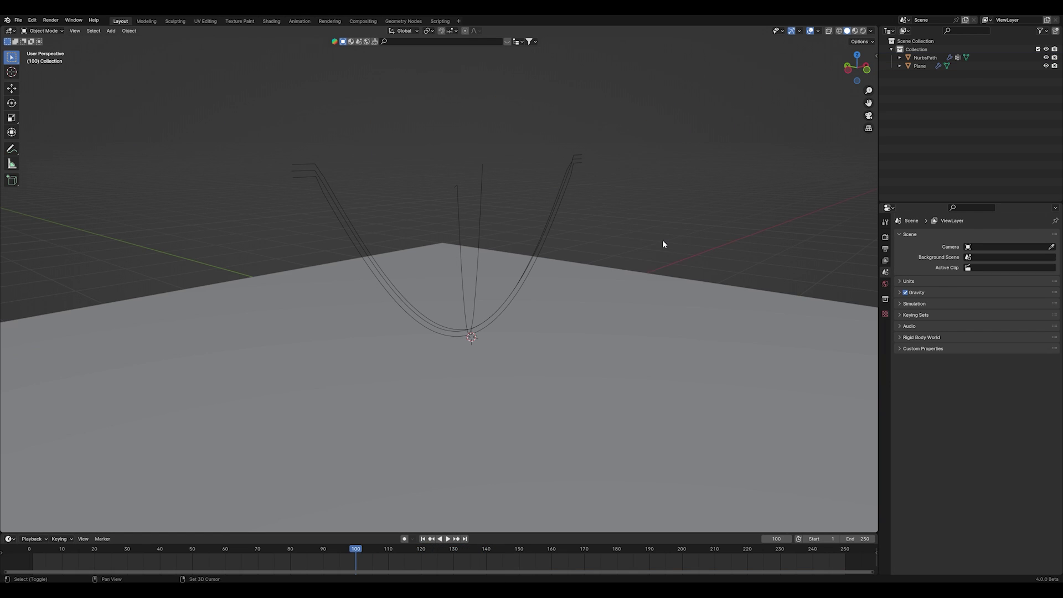
Add a small empty at the rope's upper-right end as a hook
{"action": "key", "text": "shift+a"}
{"action": "mouse_move", "coordinate": [664, 242]}
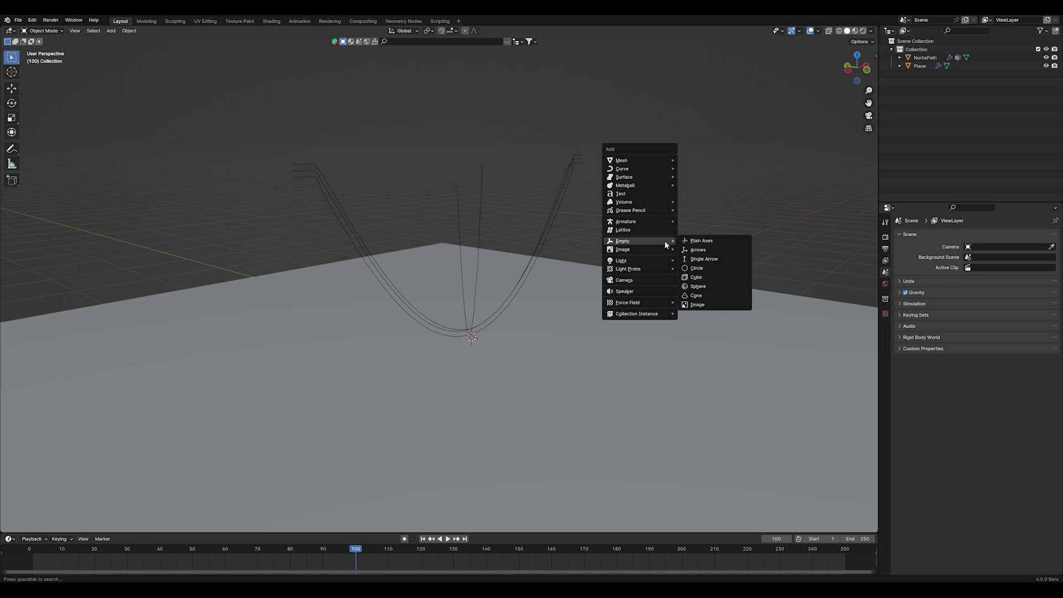
{"action": "left_click", "coordinate": [729, 242]}
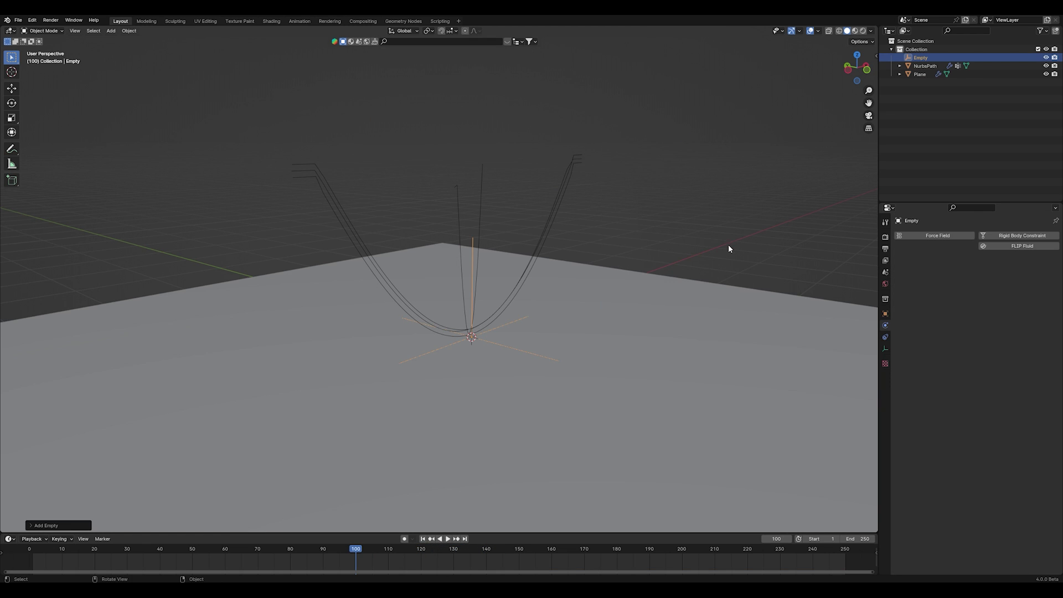
{"action": "key", "text": "KP_1"}
{"action": "key", "text": "g"}
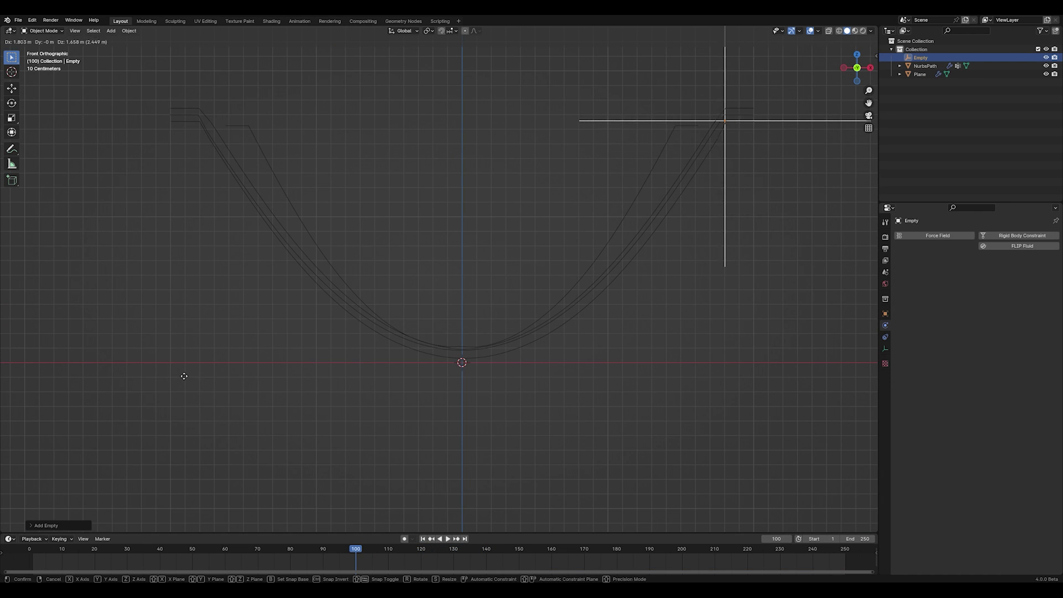
{"action": "left_click", "coordinate": [723, 121]}
{"action": "key", "text": "s"}
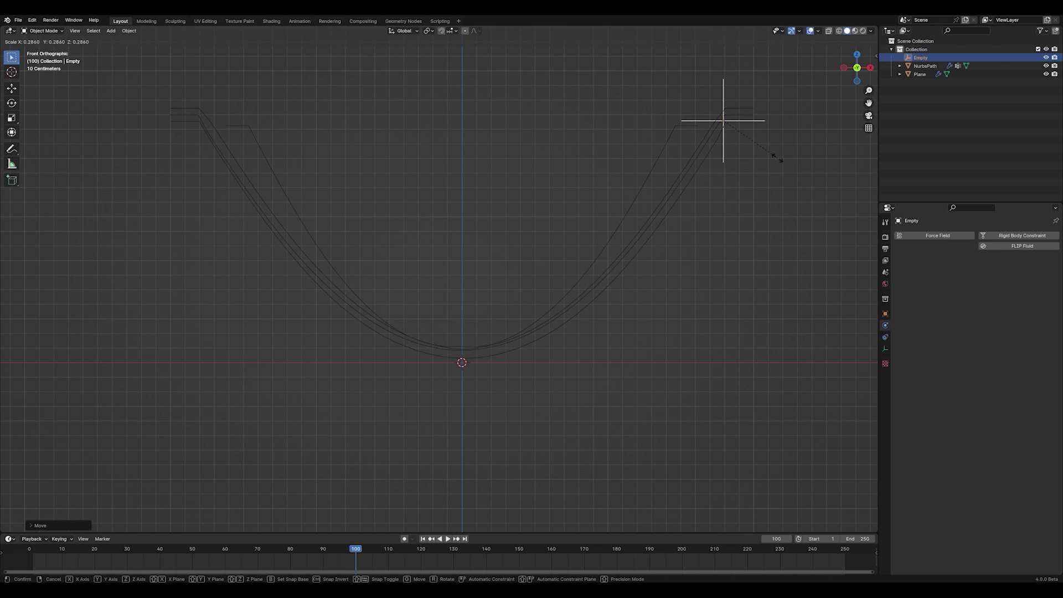
{"action": "left_click", "coordinate": [777, 158]}
Duplicate the empty to the opposite end and add a new vertex group on the NurbsPath
{"action": "key", "text": "KP_7"}
{"action": "key", "text": "shift+d"}
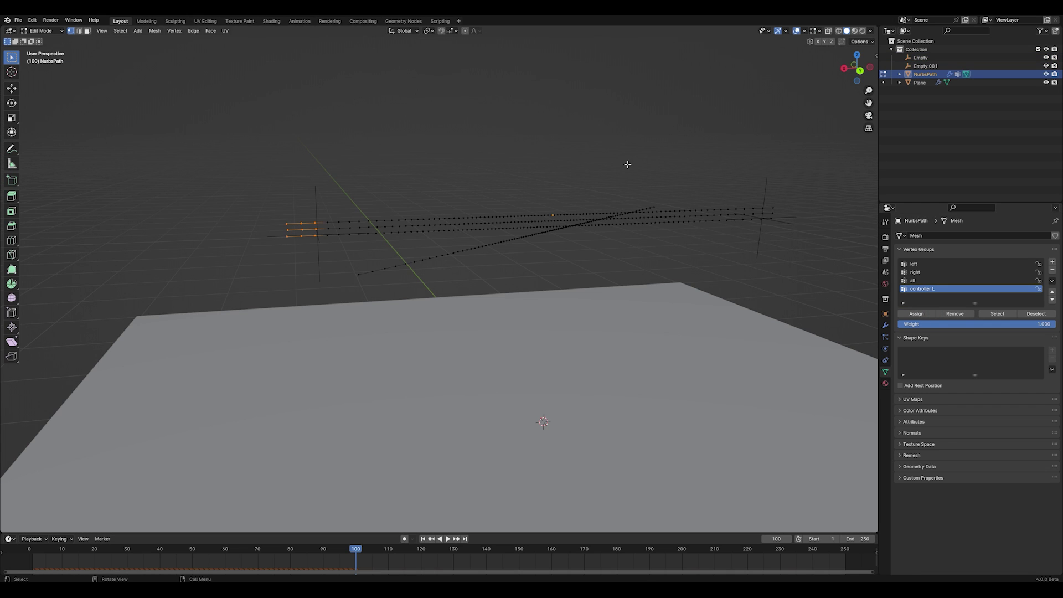
{"action": "middle_click_drag", "start_coordinate": [628, 165], "coordinate": [662, 237]}
{"action": "left_click", "coordinate": [1053, 262]}
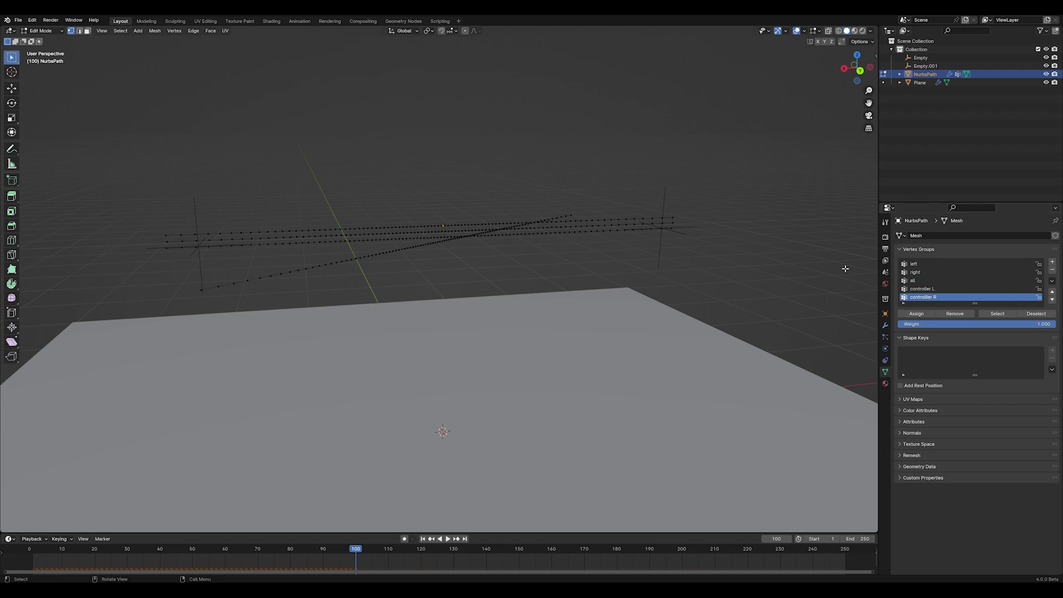
Select the right-end strand vertices and add a Hook modifier to the rope
{"action": "left_click_drag", "start_coordinate": [723, 201], "coordinate": [647, 265]}
{"action": "middle_click_drag", "start_coordinate": [595, 240], "coordinate": [650, 268]}
{"action": "key", "text": "Tab"}
{"action": "key", "text": "shift+Left"}
{"action": "key", "text": "space"}
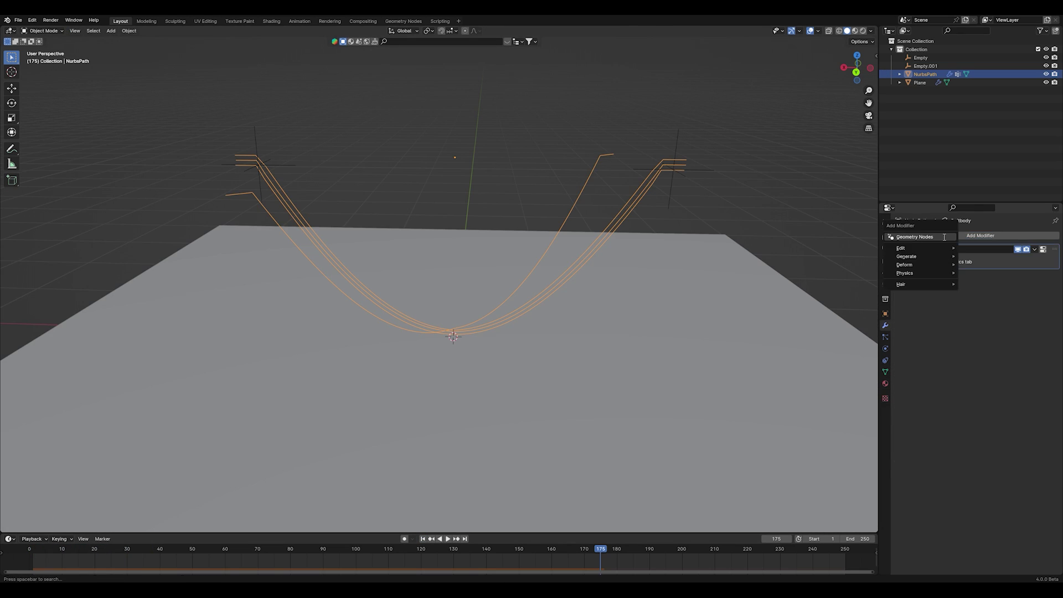
{"action": "left_click", "coordinate": [944, 237]}
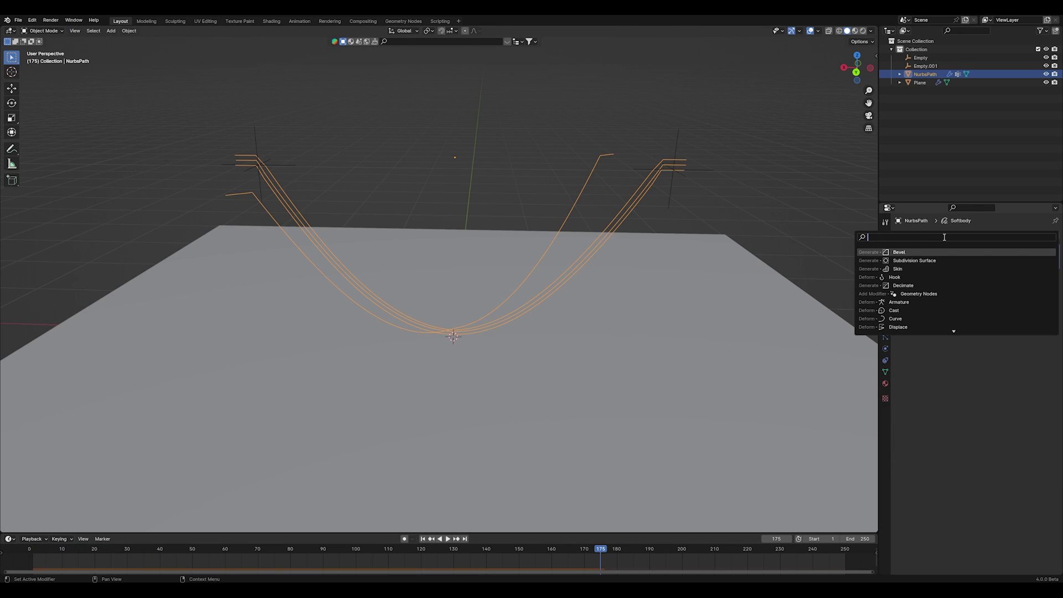
{"action": "type", "text": "hook"}
{"action": "key", "text": "Return"}
Duplicate the Hook, assigning controller L to the first and controller R to the second
{"action": "left_click", "coordinate": [1035, 275]}
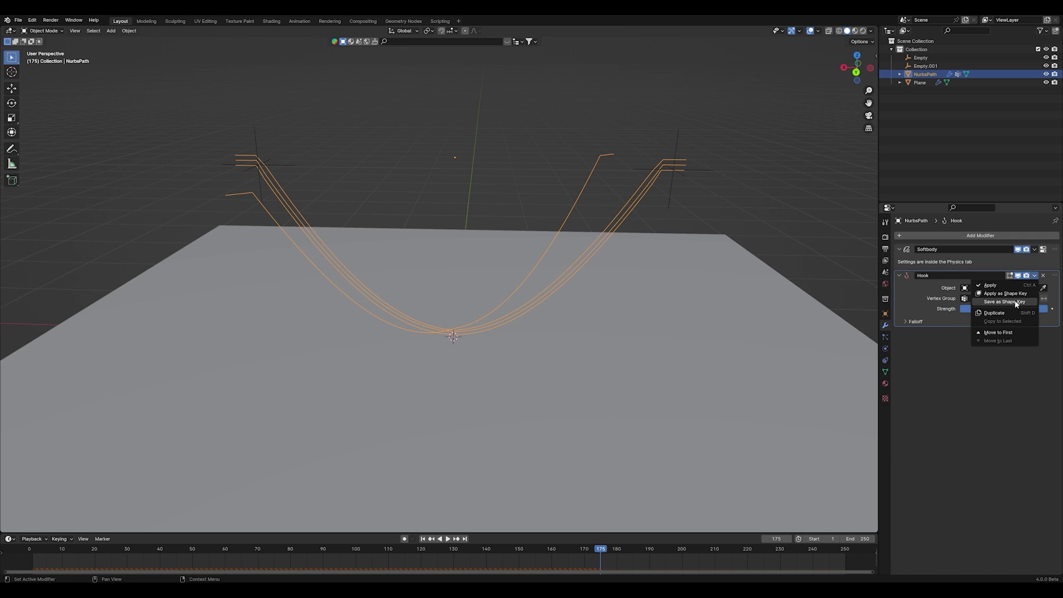
{"action": "left_click", "coordinate": [1005, 311]}
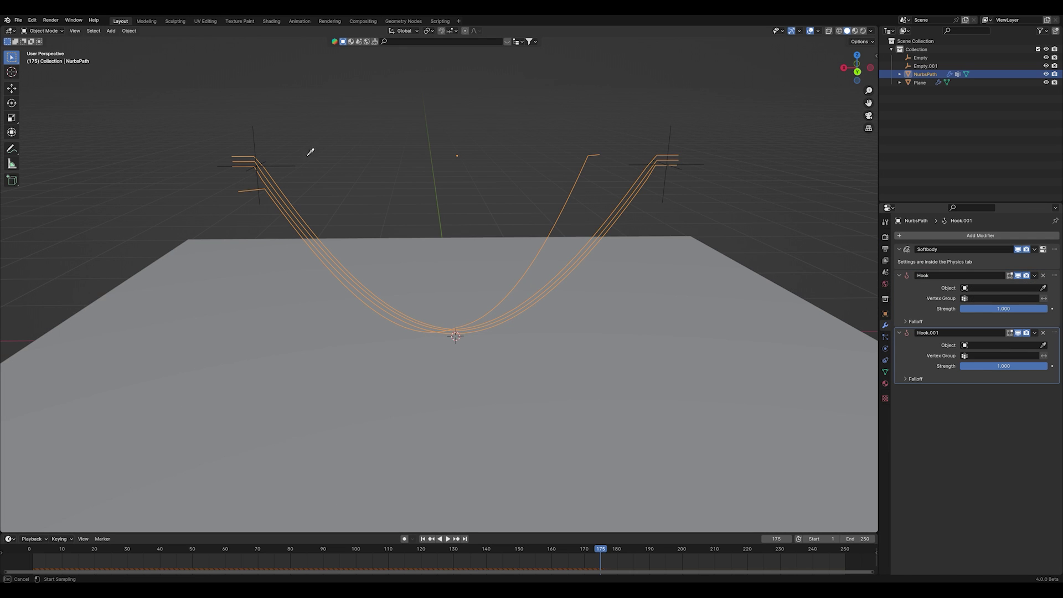
{"action": "left_click", "coordinate": [966, 297]}
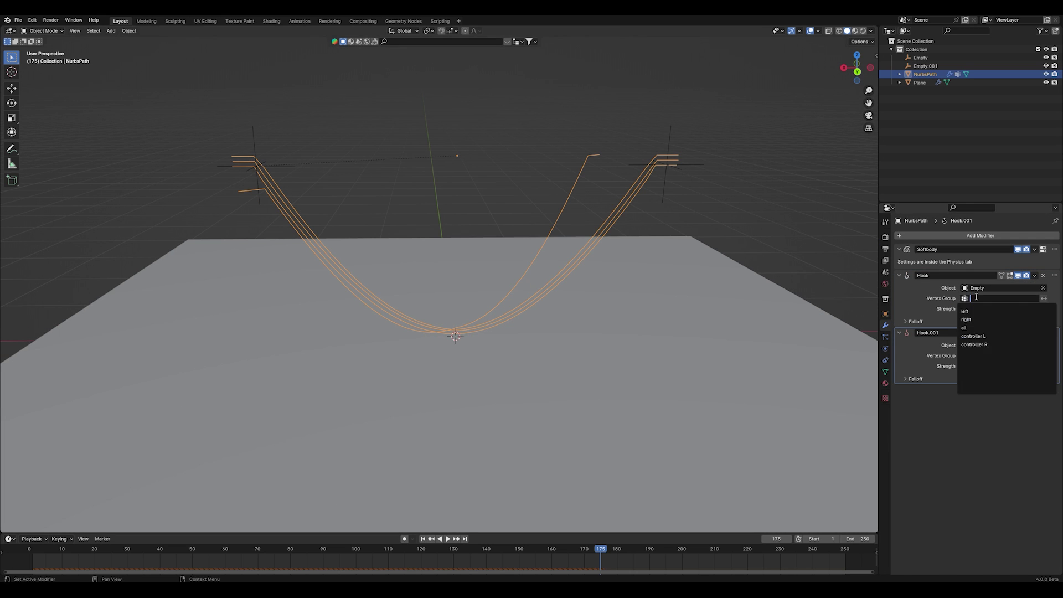
{"action": "left_click", "coordinate": [964, 320]}
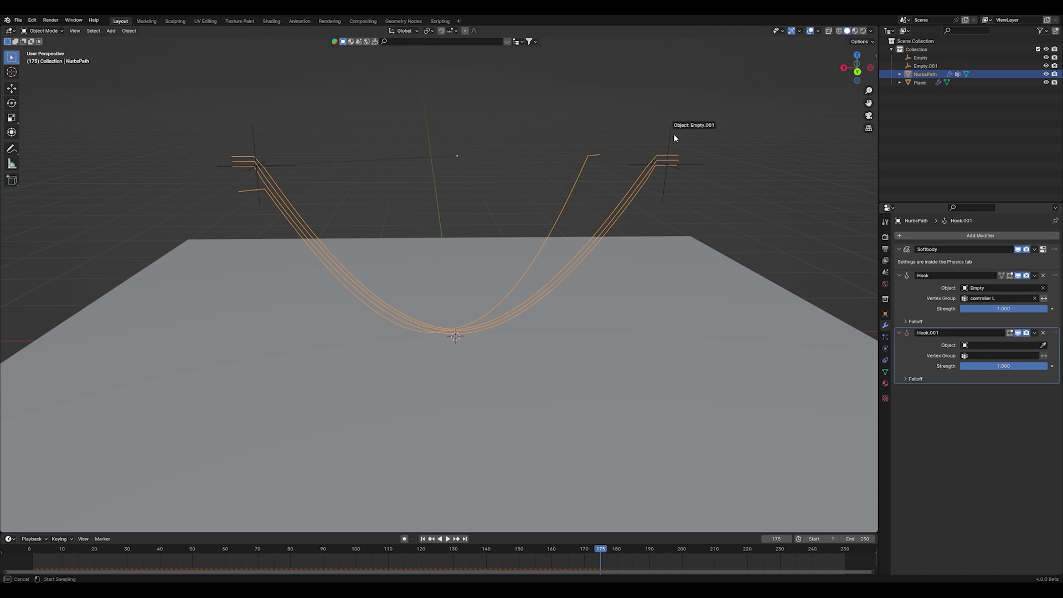
{"action": "left_click", "coordinate": [976, 356]}
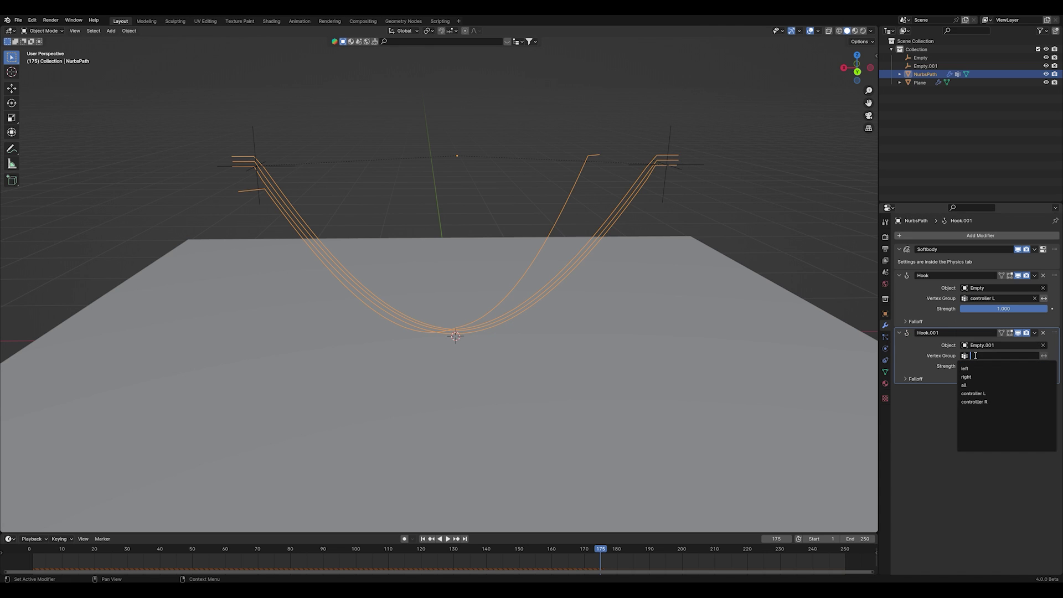
{"action": "left_click", "coordinate": [966, 401]}
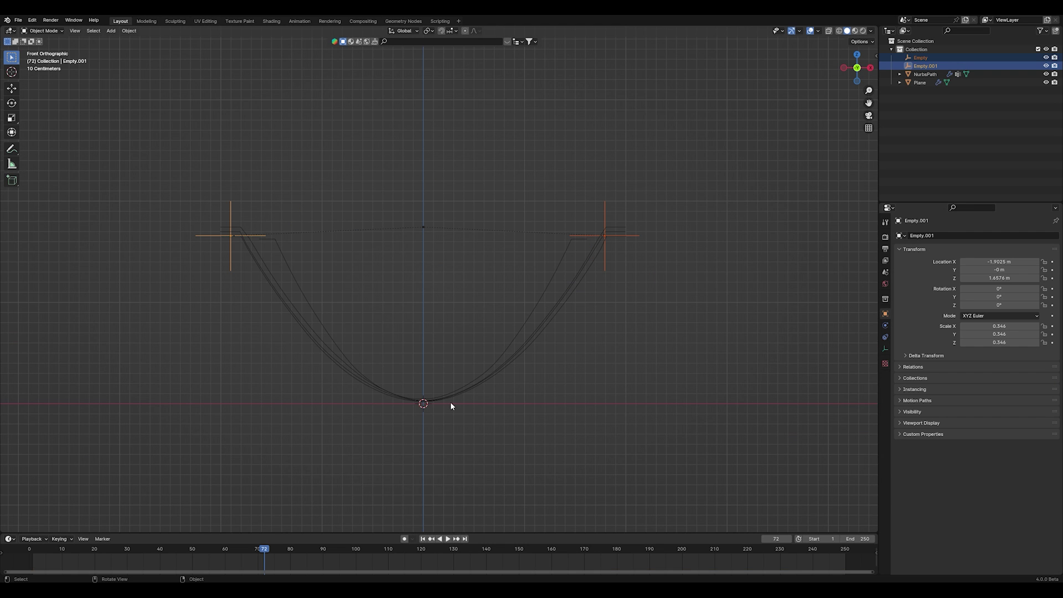
Keyframe Empty.001's location and rotation and slide that key to frame 30
{"action": "key", "text": "i"}
{"action": "left_click", "coordinate": [412, 430]}
{"action": "left_click_drag", "start_coordinate": [276, 558], "coordinate": [143, 565]}
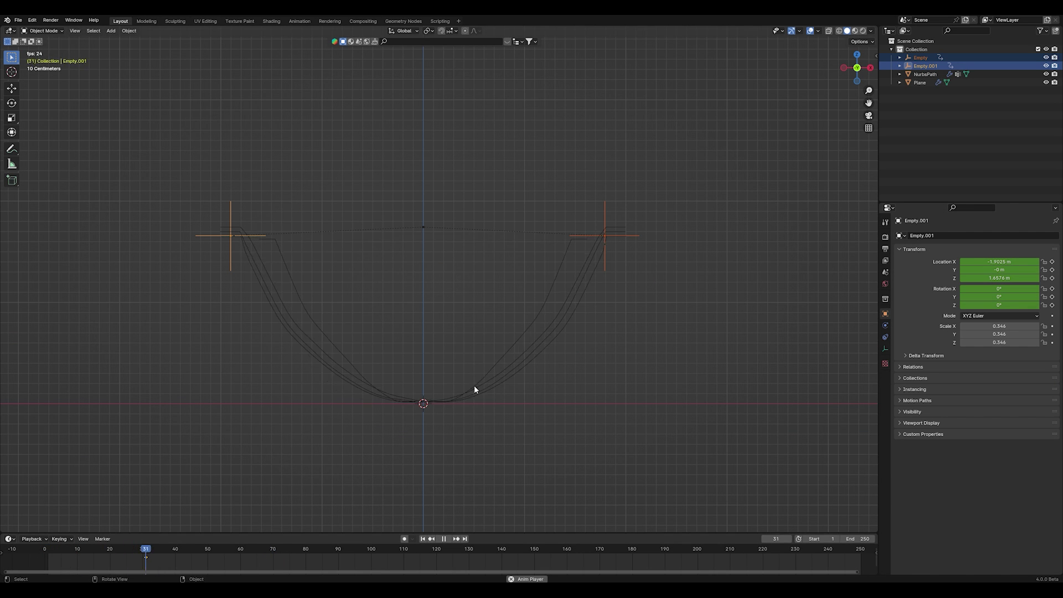
{"action": "middle_click_drag", "start_coordinate": [498, 376], "coordinate": [553, 378]}
At frame 78, raise the empties on Z, narrow them on X, and keyframe them
{"action": "key", "text": "Right"}
{"action": "key", "text": "Right"}
{"action": "key", "text": "Right"}
{"action": "key", "text": "Right"}
{"action": "key", "text": "Right"}
{"action": "key", "text": "g"}
{"action": "key", "text": "z"}
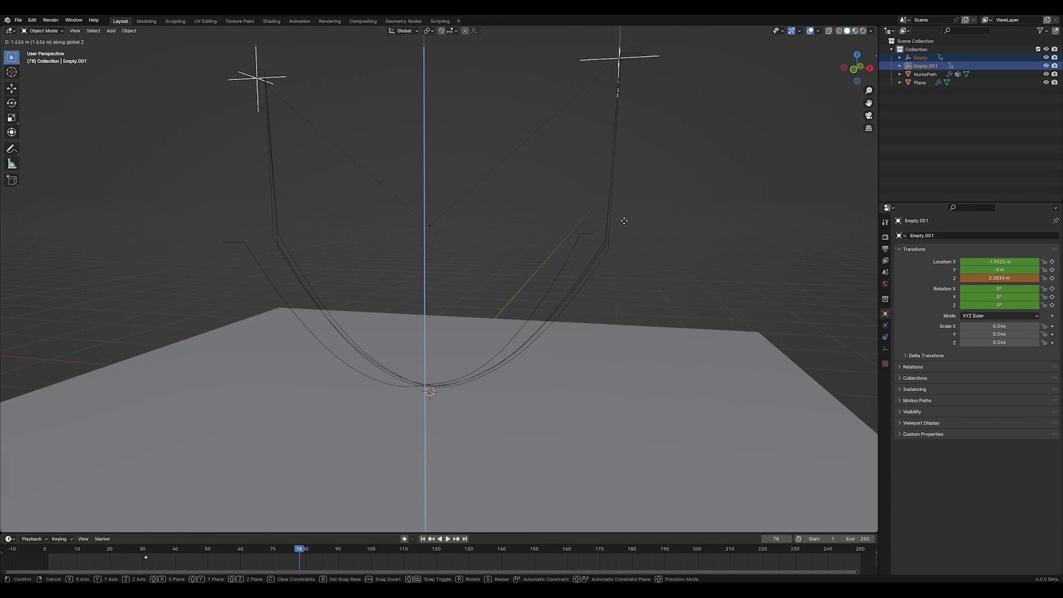
{"action": "scroll", "coordinate": [609, 222], "scroll_direction": "down", "scroll_amount": 3}
{"action": "left_click", "coordinate": [625, 215]}
{"action": "key", "text": "s"}
{"action": "key", "text": "x"}
{"action": "left_click", "coordinate": [715, 260]}
{"action": "middle_click_drag", "start_coordinate": [714, 260], "coordinate": [591, 299]}
{"action": "key", "text": "i"}
{"action": "left_click", "coordinate": [675, 281]}
Rotate the Empty from the side view, keyframe it, then select Empty.001
{"action": "left_click", "coordinate": [565, 169]}
{"action": "middle_click_drag", "start_coordinate": [564, 169], "coordinate": [568, 177]}
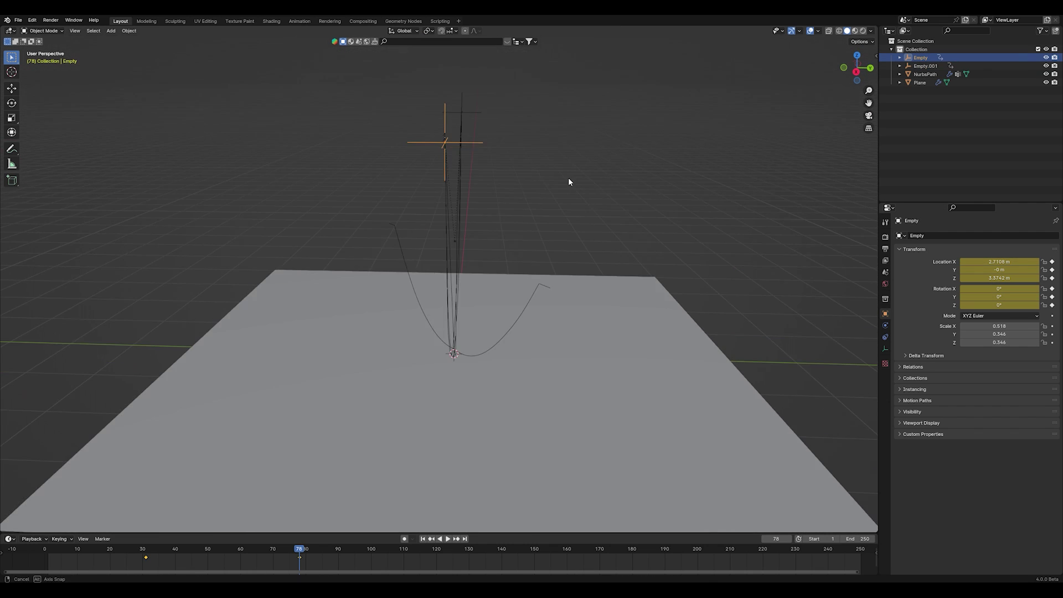
{"action": "left_click", "coordinate": [859, 67]}
{"action": "key", "text": "r"}
{"action": "left_click", "coordinate": [490, 175]}
{"action": "key", "text": "i"}
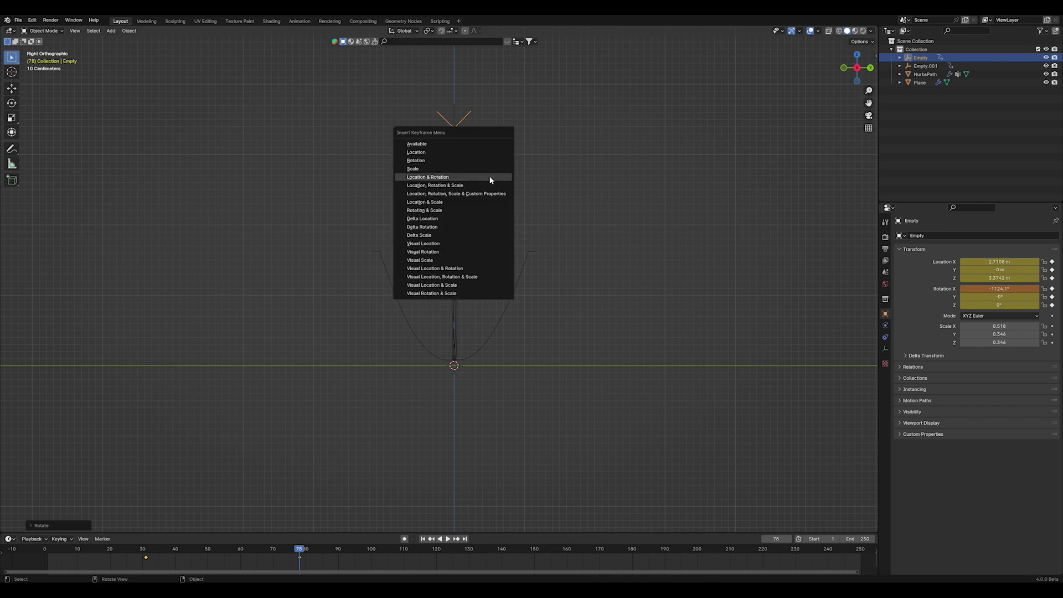
{"action": "left_click", "coordinate": [489, 175]}
{"action": "middle_click_drag", "start_coordinate": [356, 419], "coordinate": [398, 404]}
{"action": "left_click", "coordinate": [926, 66]}
{"action": "left_click", "coordinate": [857, 69]}
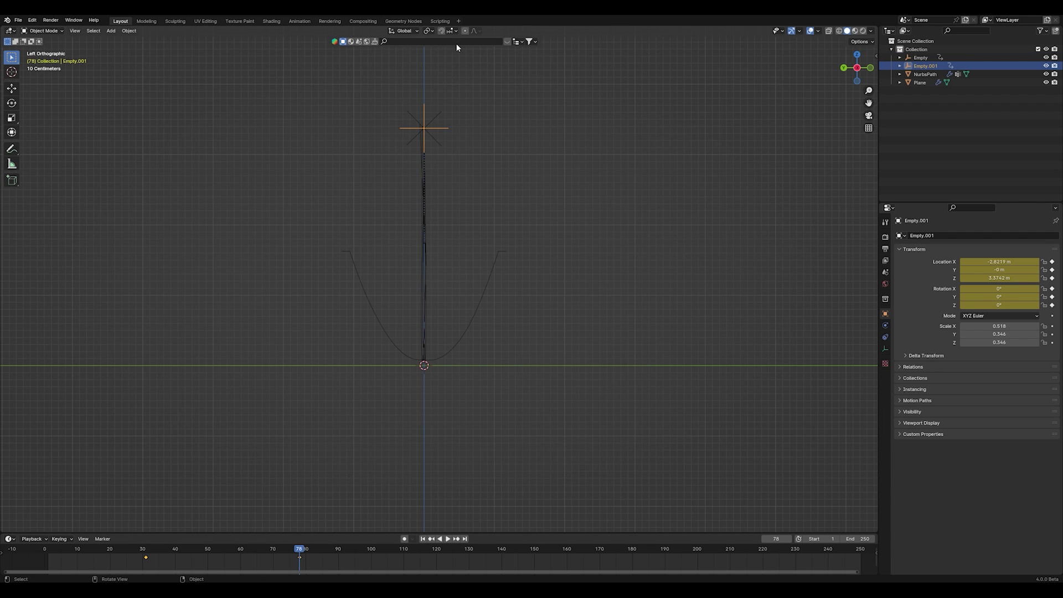
Rotate Empty.001 and keyframe its new rotation
{"action": "key", "text": "r"}
{"action": "left_click", "coordinate": [415, 148]}
{"action": "key", "text": "i"}
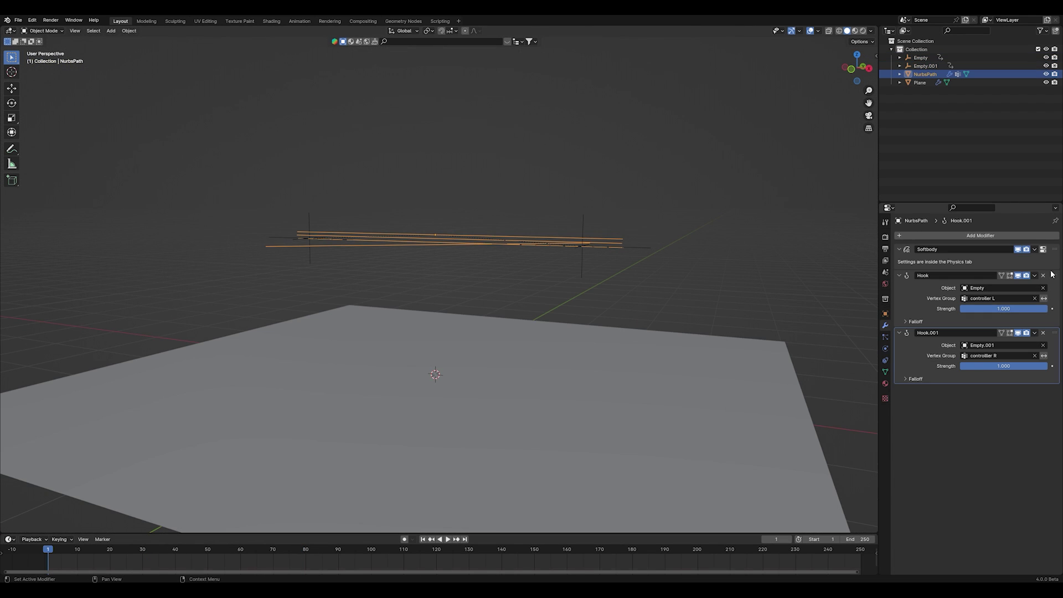
Move Softbody below Hook.001, set mass 0.2 kg, friction 0.5, speed 0.7, and raise the area light
{"action": "mouse_move", "coordinate": [1055, 250]}
{"action": "left_mouse_down"}
{"action": "mouse_move", "coordinate": [1050, 332]}
{"action": "mouse_move", "coordinate": [1027, 401]}
{"action": "left_mouse_up"}
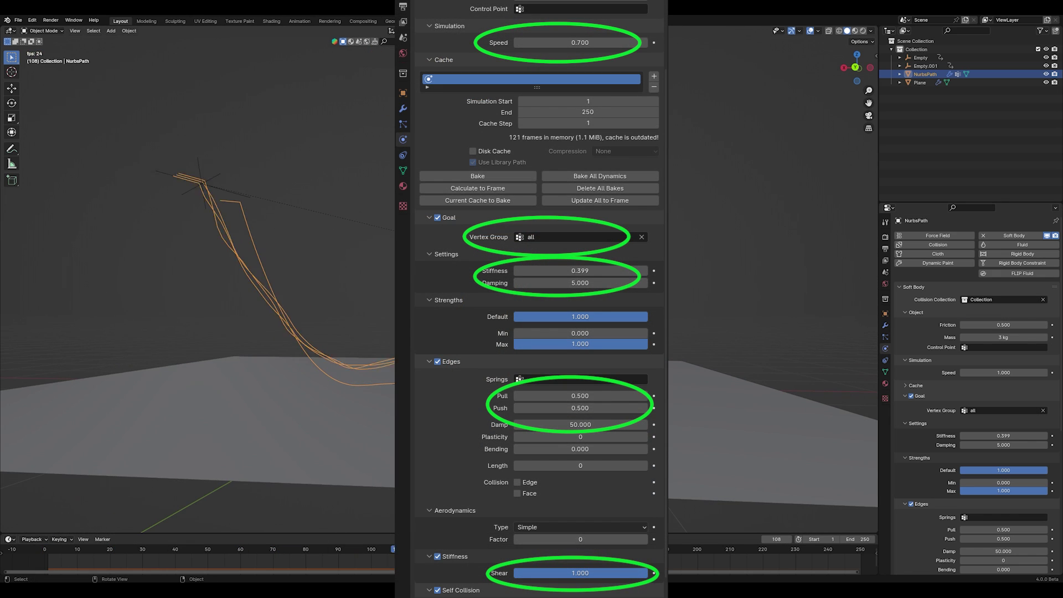
{"action": "left_click", "coordinate": [1005, 338]}
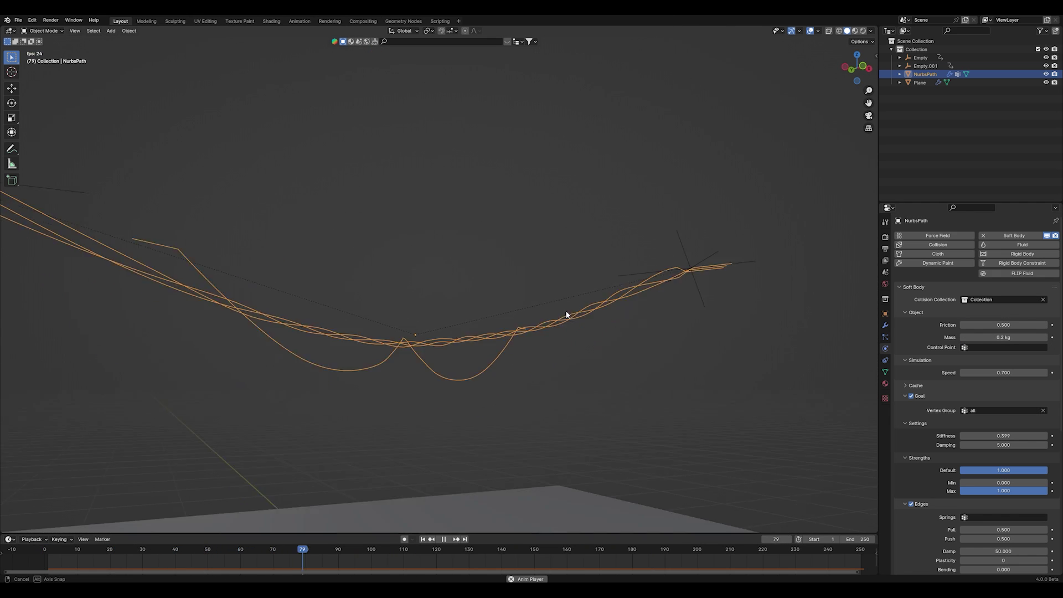
{"action": "mouse_move", "coordinate": [560, 319]}
{"action": "middle_mouse_down"}
{"action": "mouse_move", "coordinate": [492, 321]}
{"action": "mouse_move", "coordinate": [547, 309]}
{"action": "middle_mouse_up"}
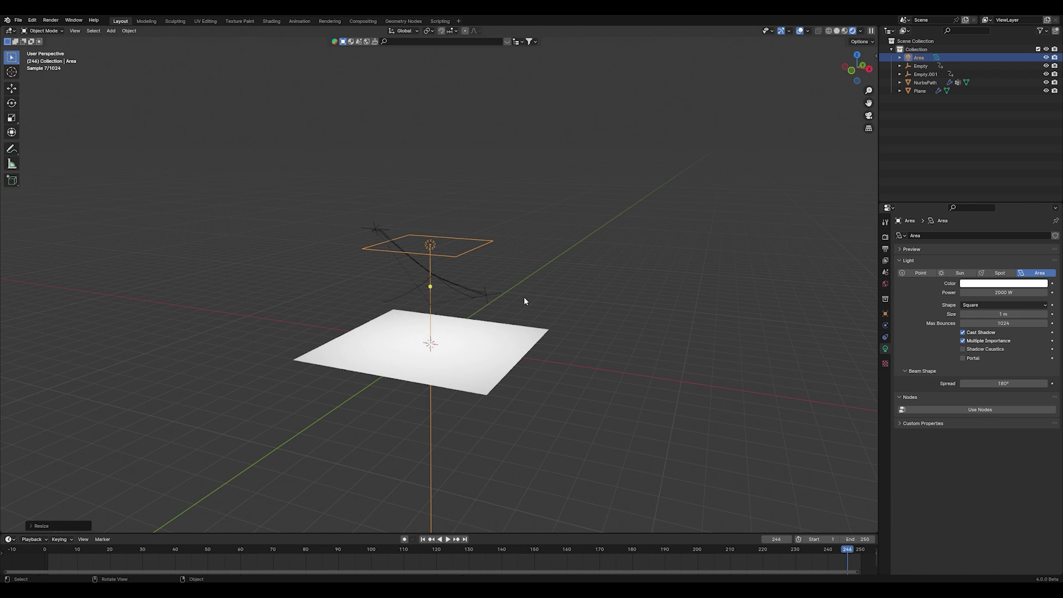
{"action": "key", "text": "g"}
{"action": "key", "text": "z"}
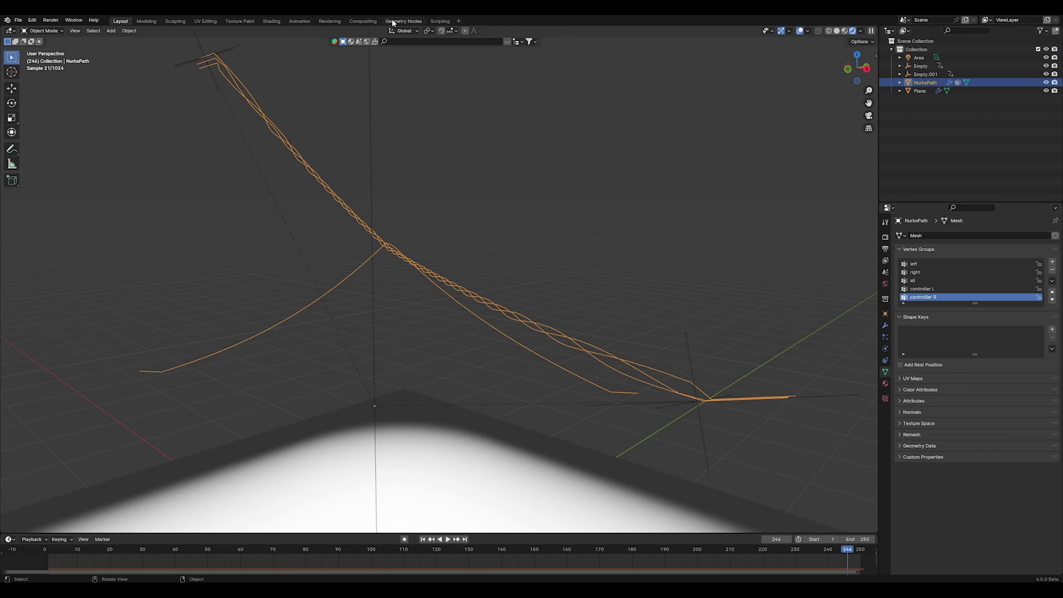
Build Mesh to Curve and Curve to Mesh nodes with a 0.009 m Curve Circle profile
{"action": "left_click", "coordinate": [404, 21]}
{"action": "left_click", "coordinate": [437, 286]}
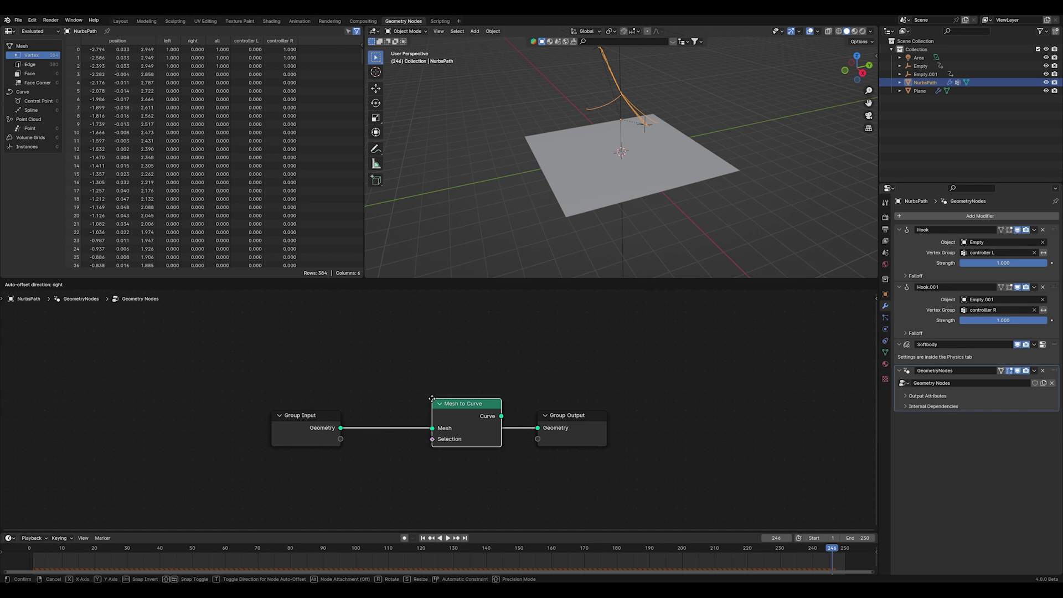
{"action": "left_click", "coordinate": [361, 397]}
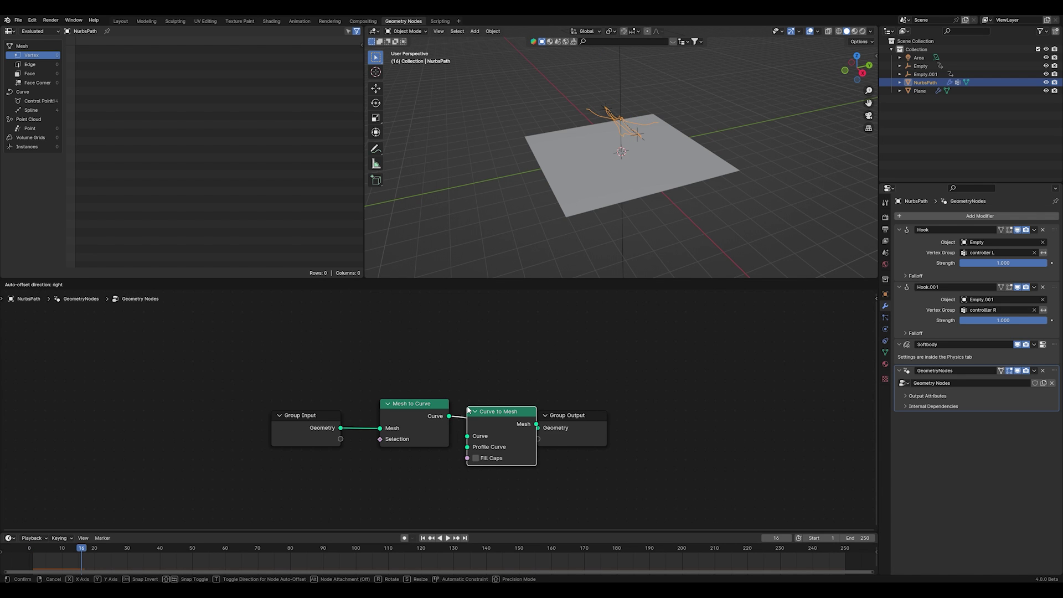
{"action": "left_click", "coordinate": [468, 410]}
{"action": "scroll", "coordinate": [441, 427], "scroll_direction": "down", "scroll_amount": 2, "text": "shift"}
{"action": "key", "text": "shift+a"}
{"action": "type", "text": "circ"}
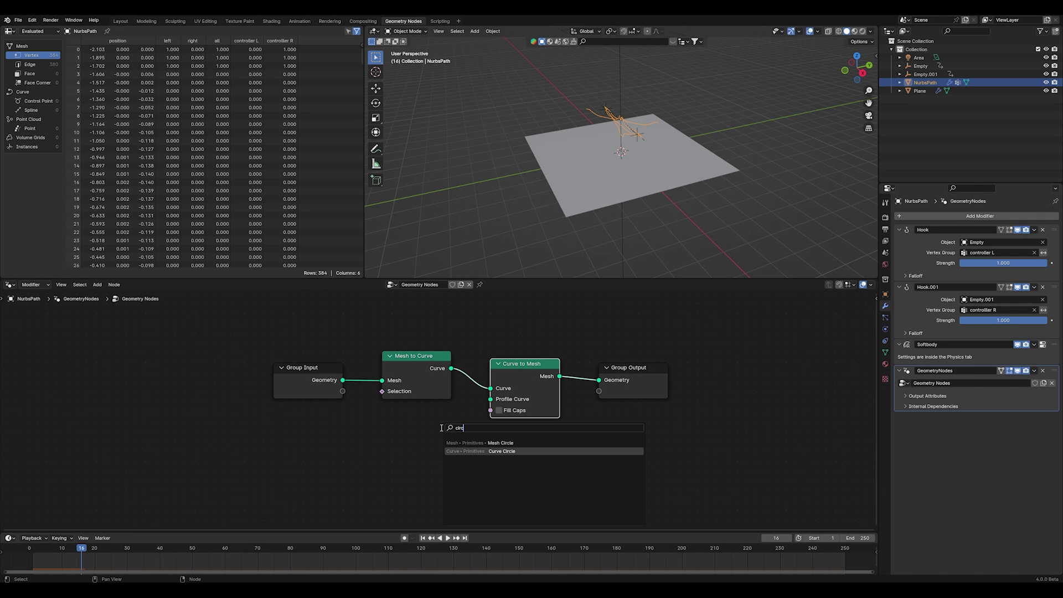
{"action": "left_click_drag", "start_coordinate": [489, 406], "coordinate": [490, 399]}
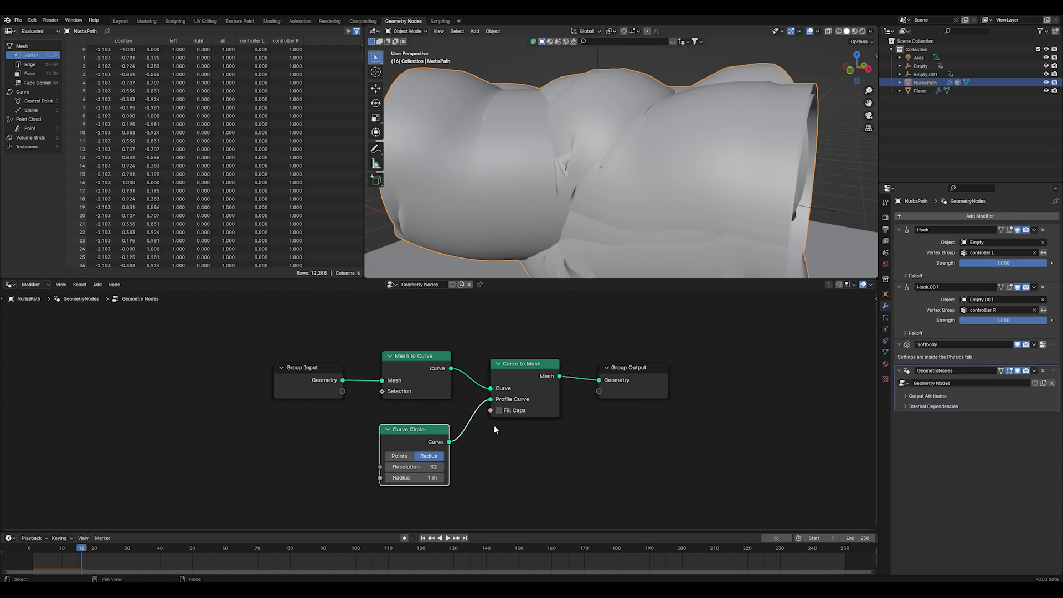
{"action": "left_click_drag", "start_coordinate": [402, 477], "coordinate": [376, 478]}
{"action": "middle_click_drag", "start_coordinate": [553, 177], "coordinate": [579, 164]}
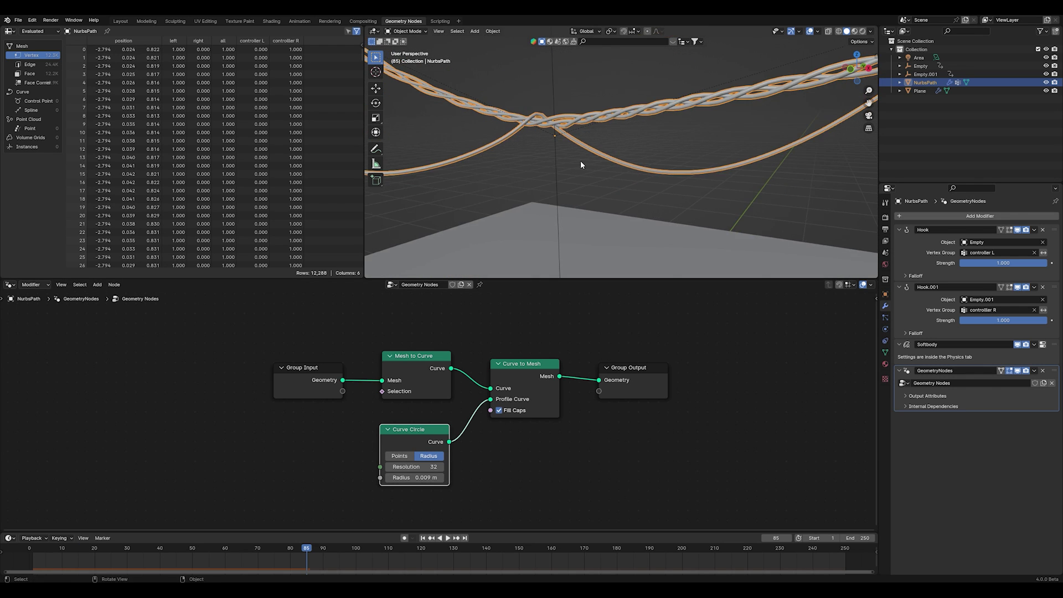
Add a Subdivision Surface node and set the Magic Texture distortion to 0.100
{"action": "key", "text": "shift+a"}
{"action": "type", "text": "sub"}
{"action": "left_click", "coordinate": [599, 363]}
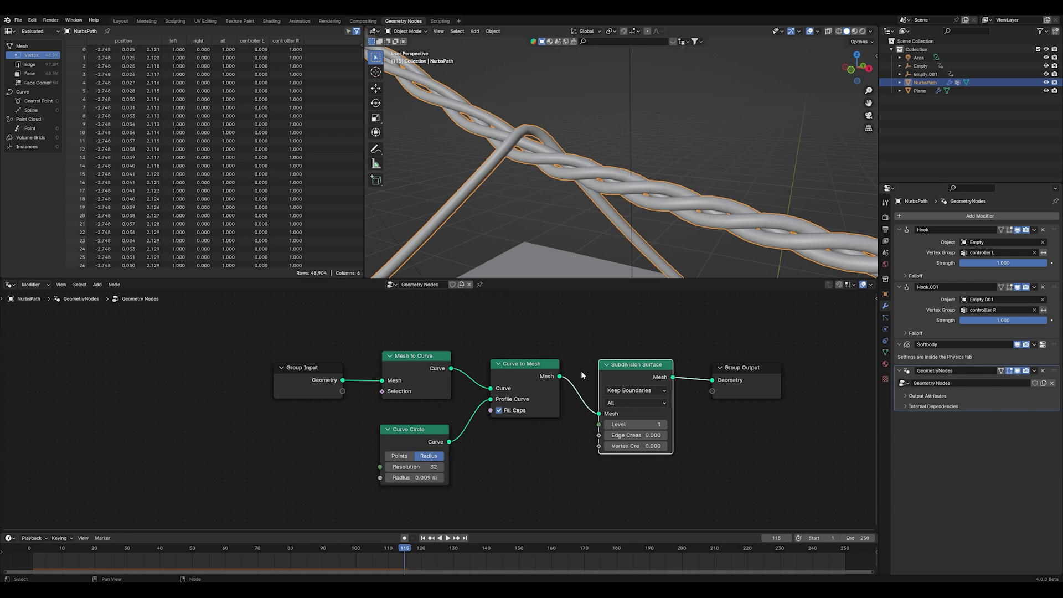
{"action": "middle_click_drag", "start_coordinate": [628, 107], "coordinate": [600, 187]}
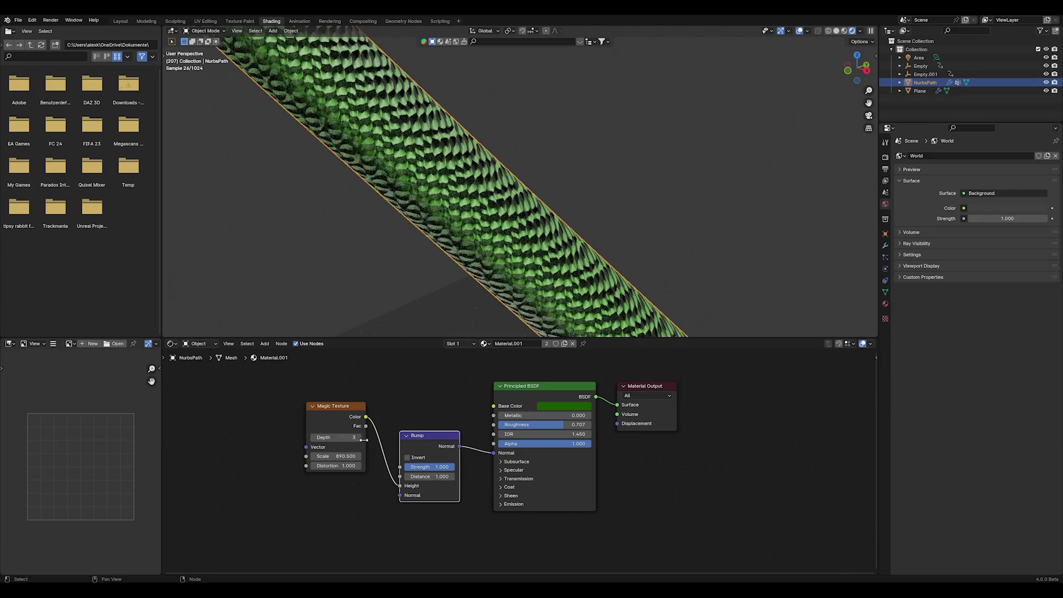
{"action": "left_click_drag", "start_coordinate": [314, 466], "coordinate": [360, 456]}
{"action": "scroll", "coordinate": [438, 189], "scroll_direction": "down", "scroll_amount": 3}
Feed the Magic Texture Color into the rope material's Base Color and inspect the recoloured ropes
{"action": "key", "text": "alt+a"}
{"action": "middle_click_drag", "start_coordinate": [438, 190], "coordinate": [497, 167]}
{"action": "left_click_drag", "start_coordinate": [367, 416], "coordinate": [494, 406]}
{"action": "scroll", "coordinate": [502, 249], "scroll_direction": "down", "scroll_amount": 3}
{"action": "middle_click_drag", "start_coordinate": [501, 247], "coordinate": [559, 248]}
{"action": "middle_click_drag", "start_coordinate": [504, 227], "coordinate": [542, 222]}
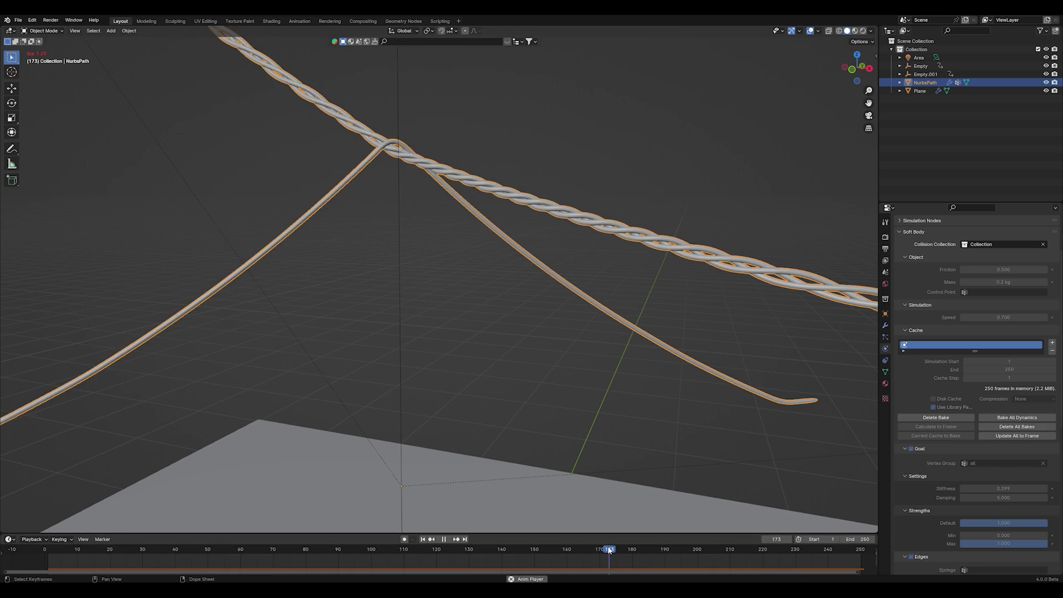